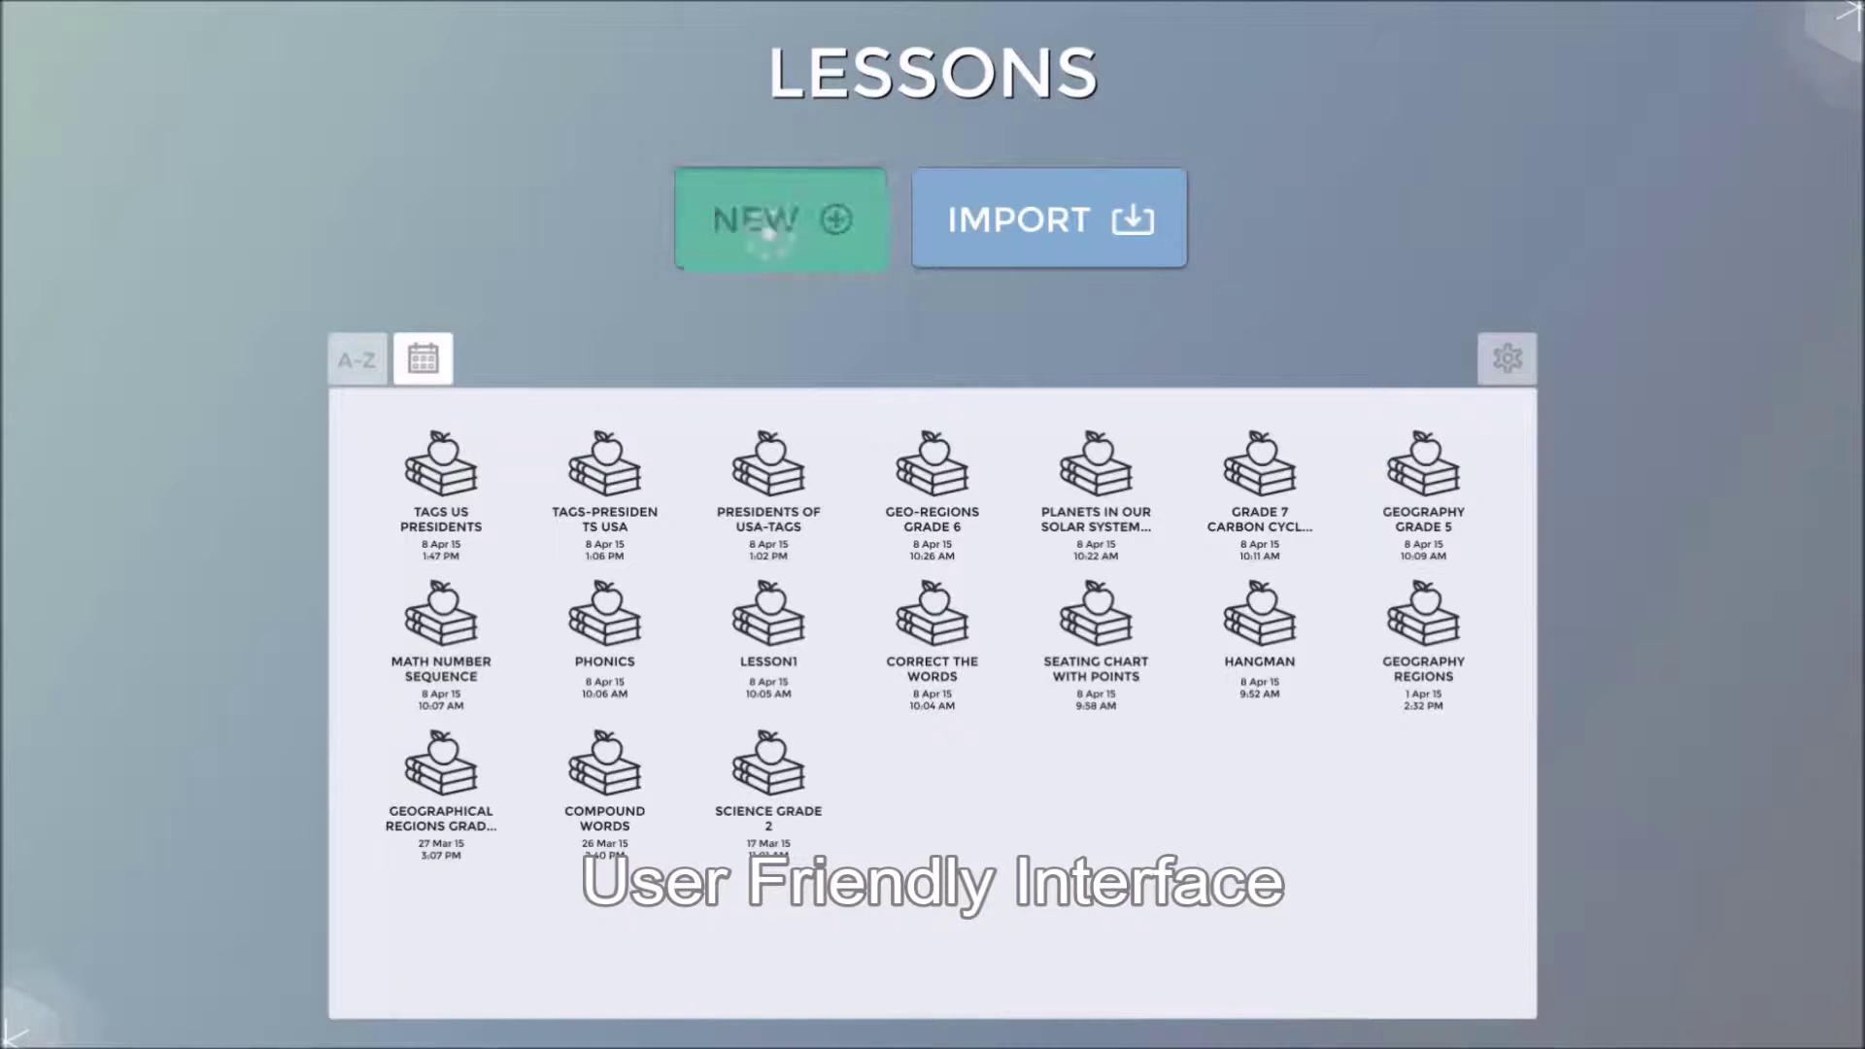
Create a new lesson of the Tags type and name it "US presidents tags"
left_click(756, 221)
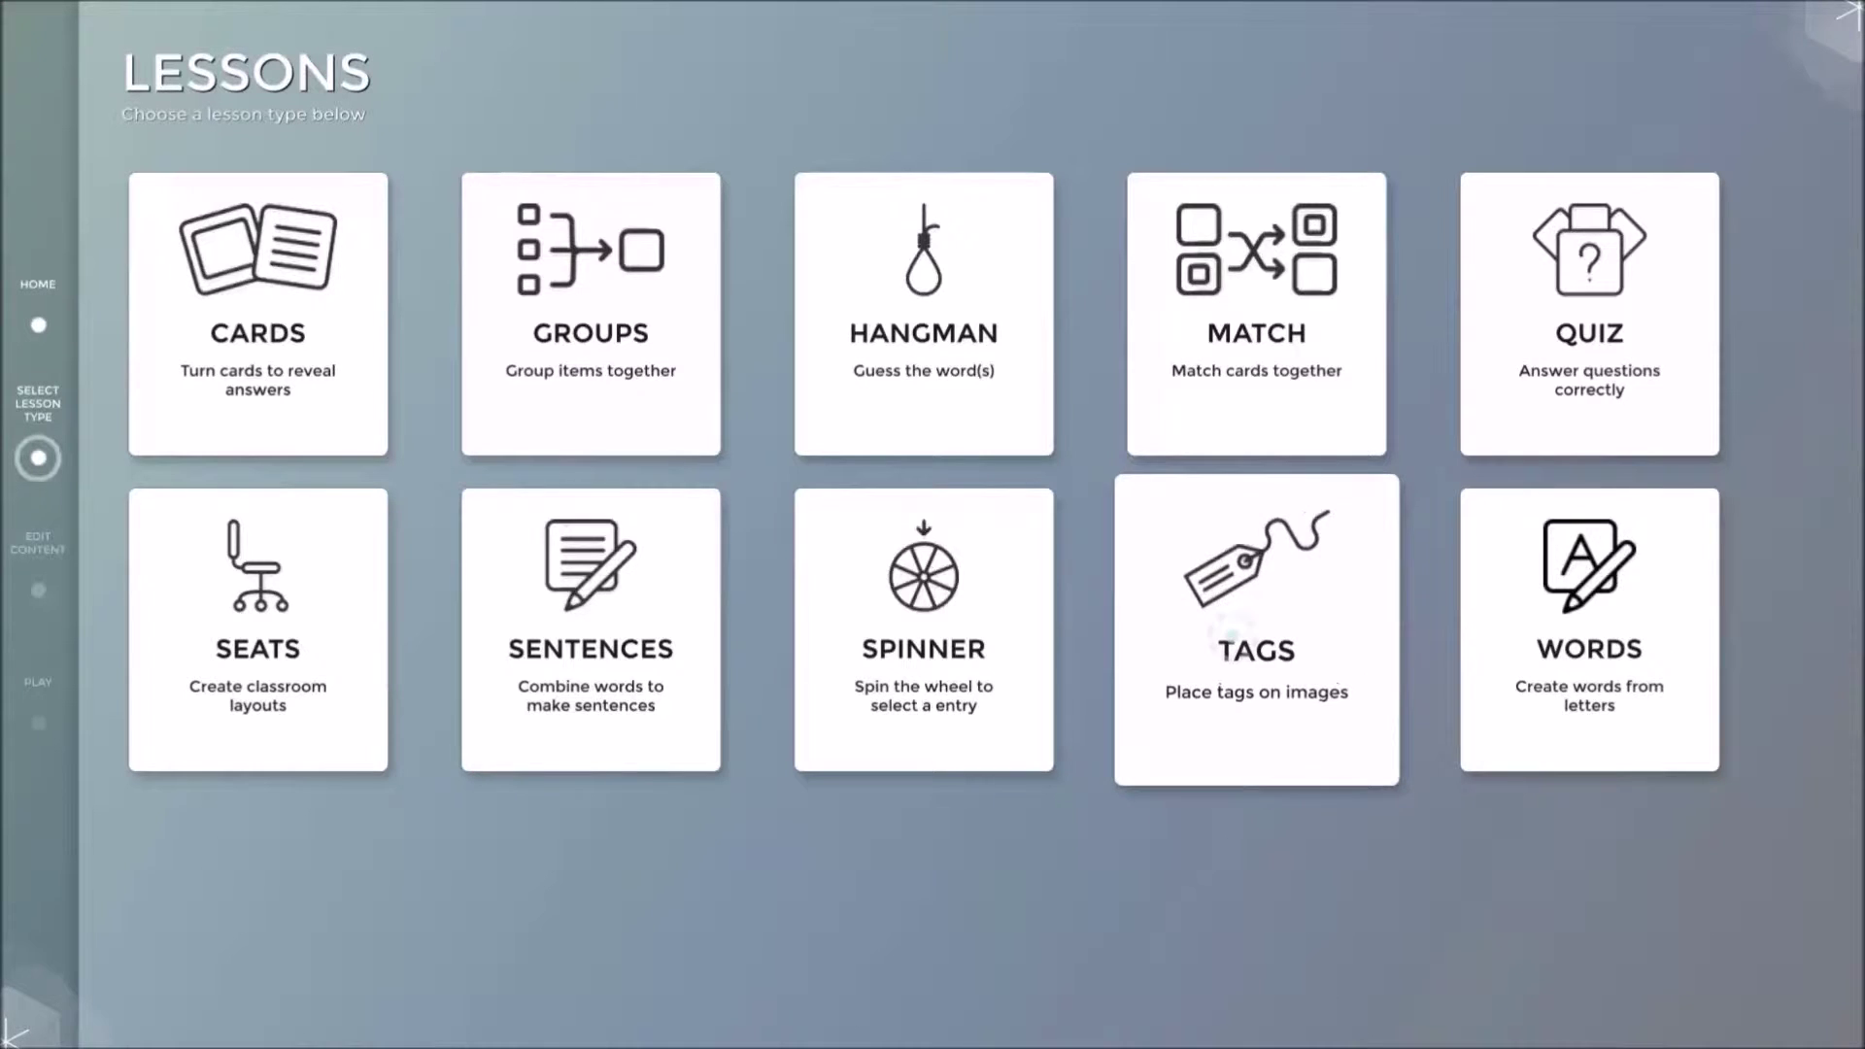
left_click(1256, 632)
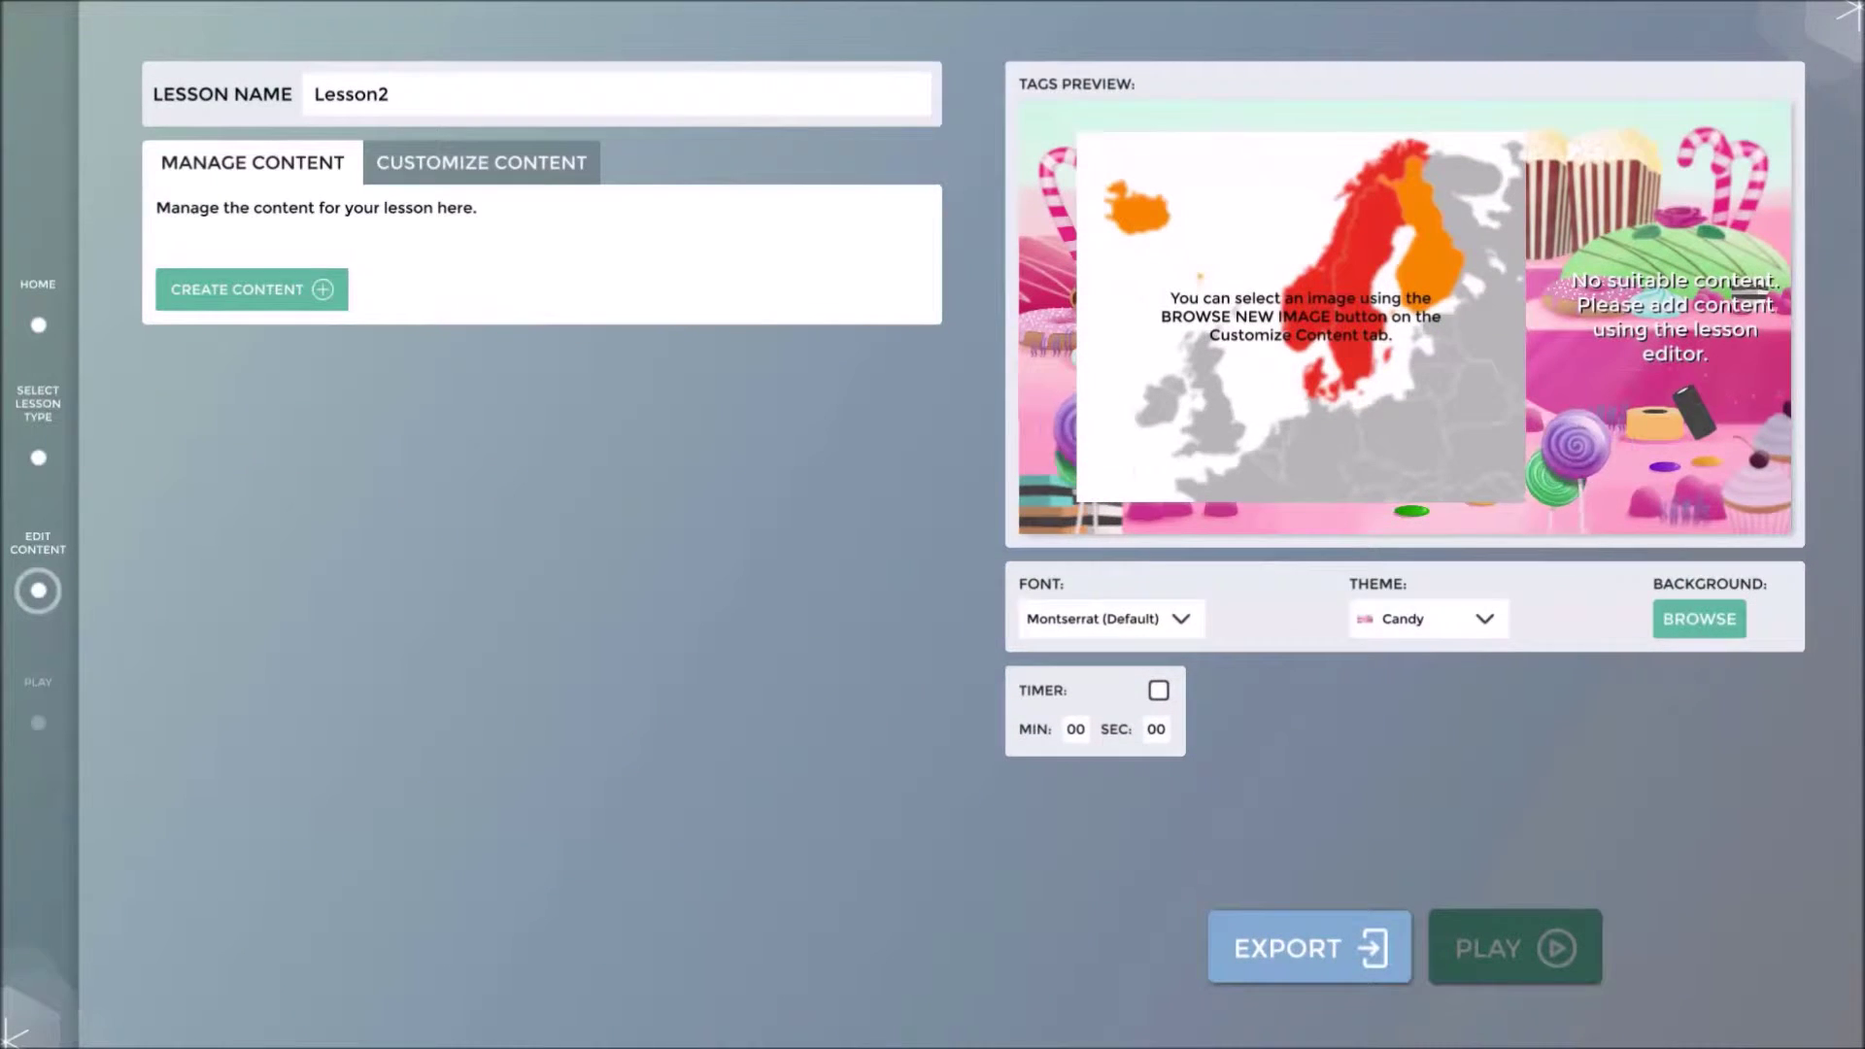
left_click(391, 95)
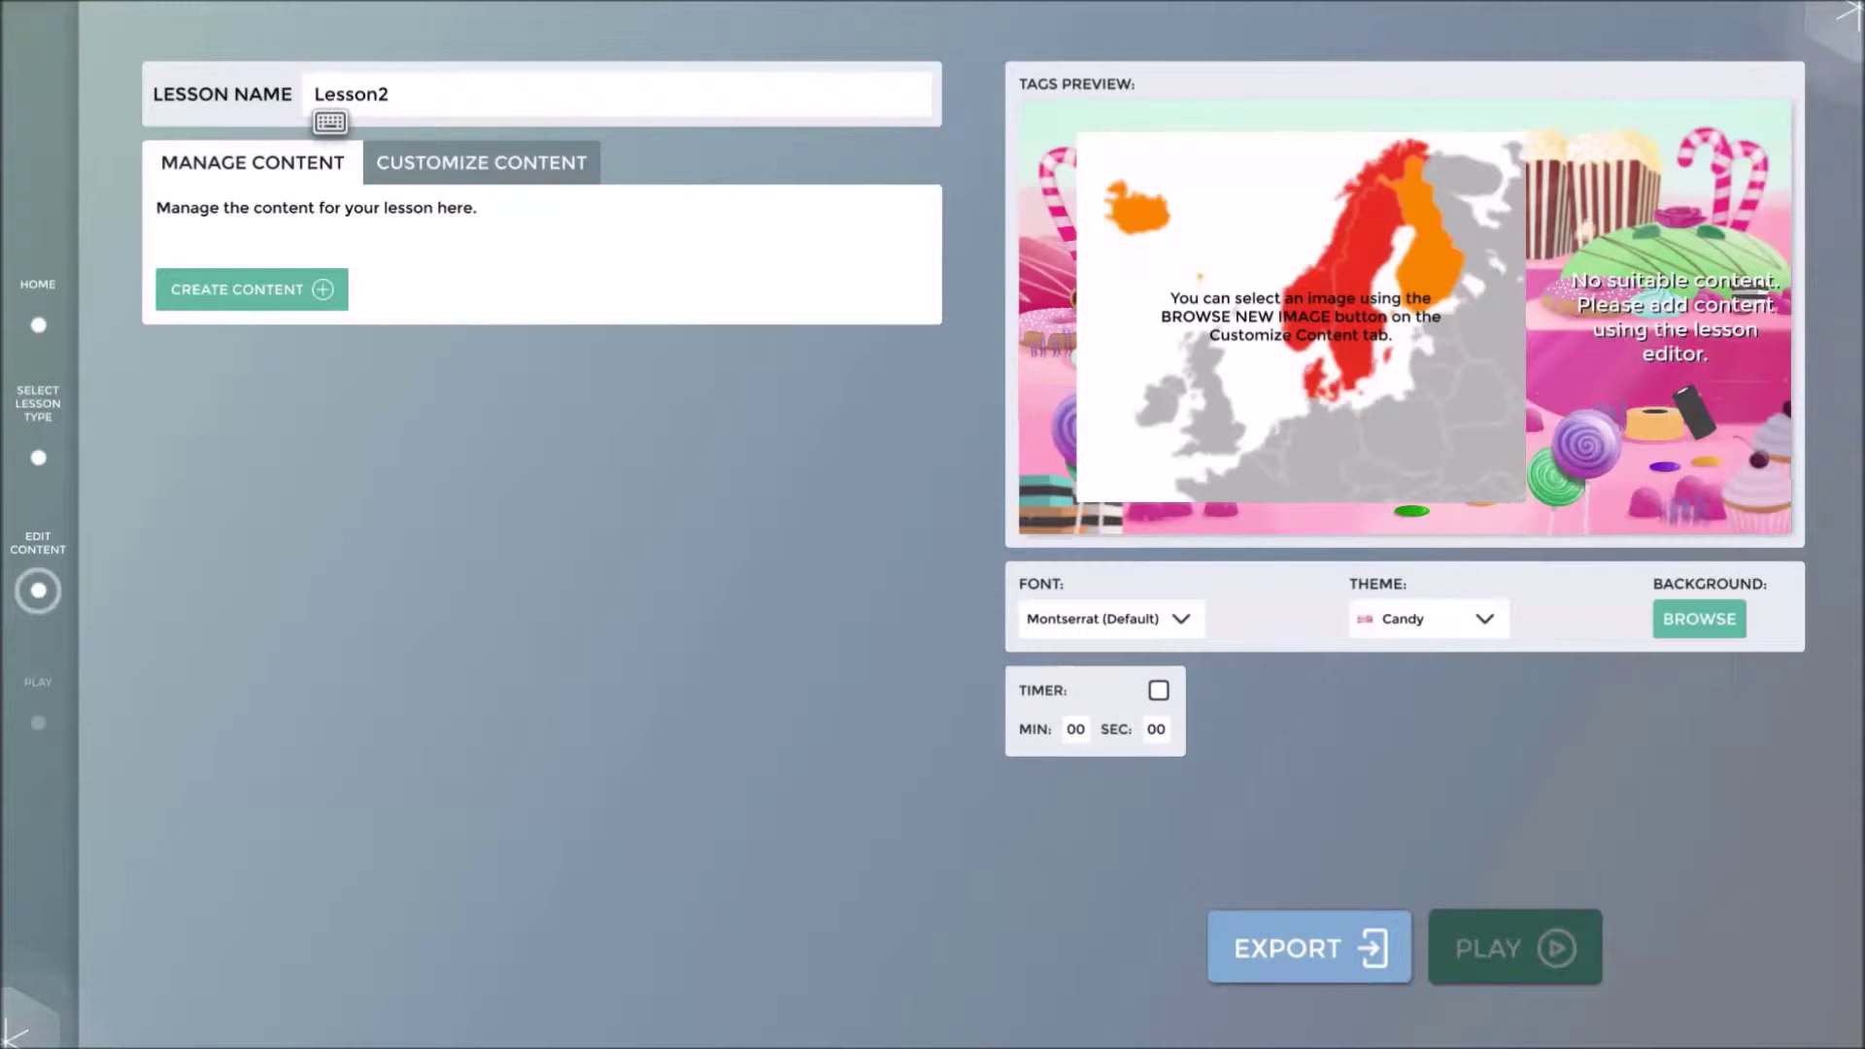
key("BackSpace")
key("BackSpace")
key("BackSpace")
key("BackSpace")
key("BackSpace")
key("BackSpace")
key("BackSpace")
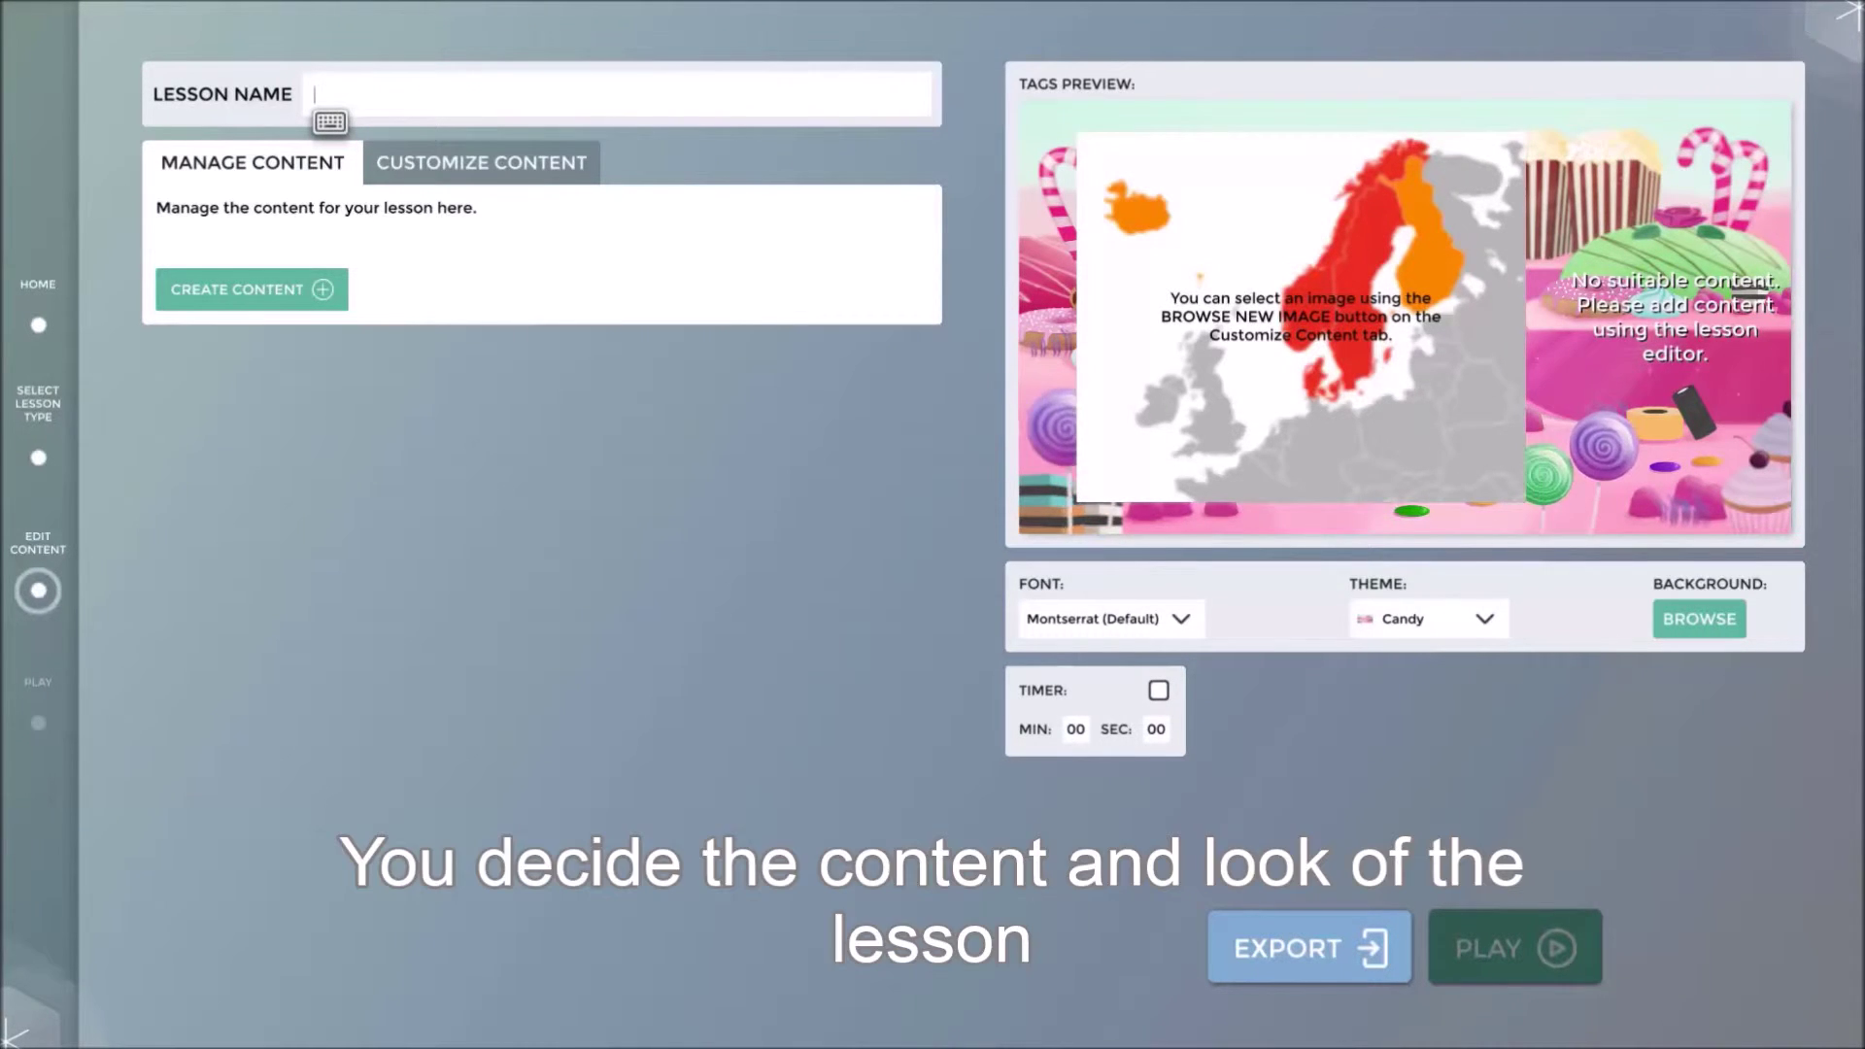
type("US pre")
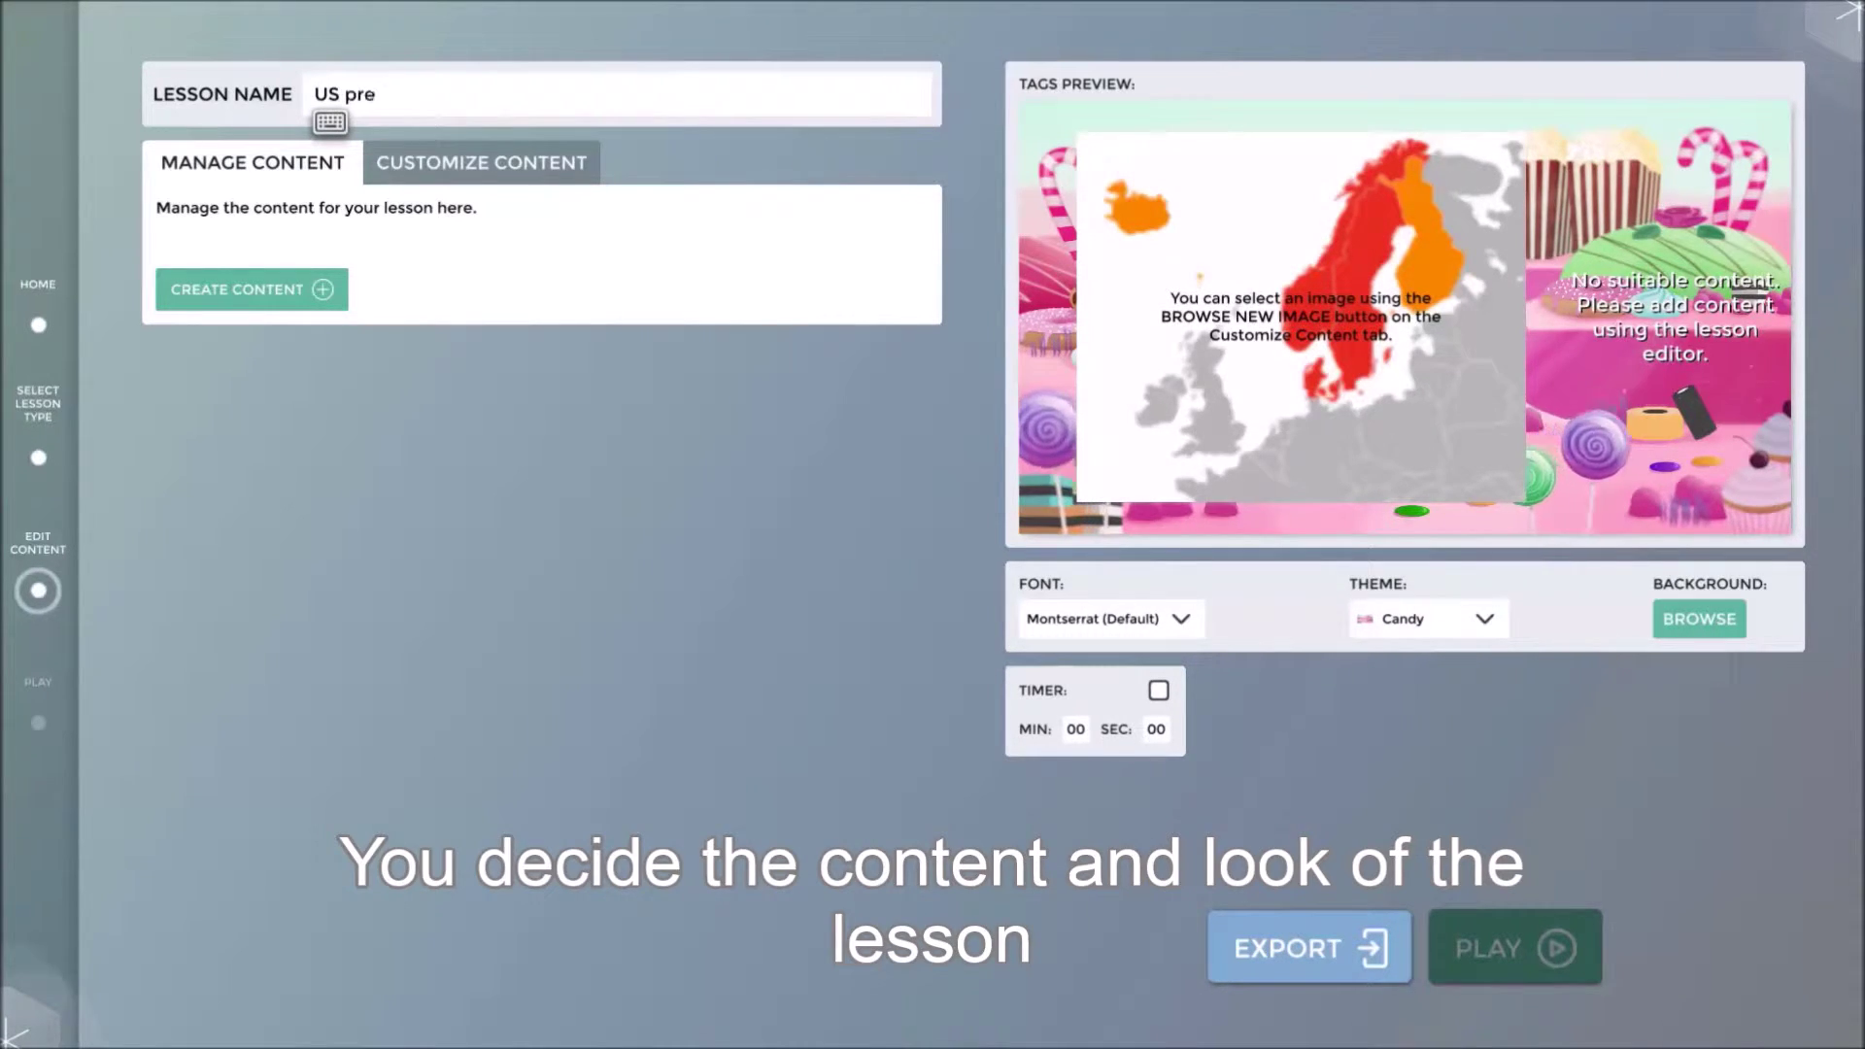
type("sidents tags")
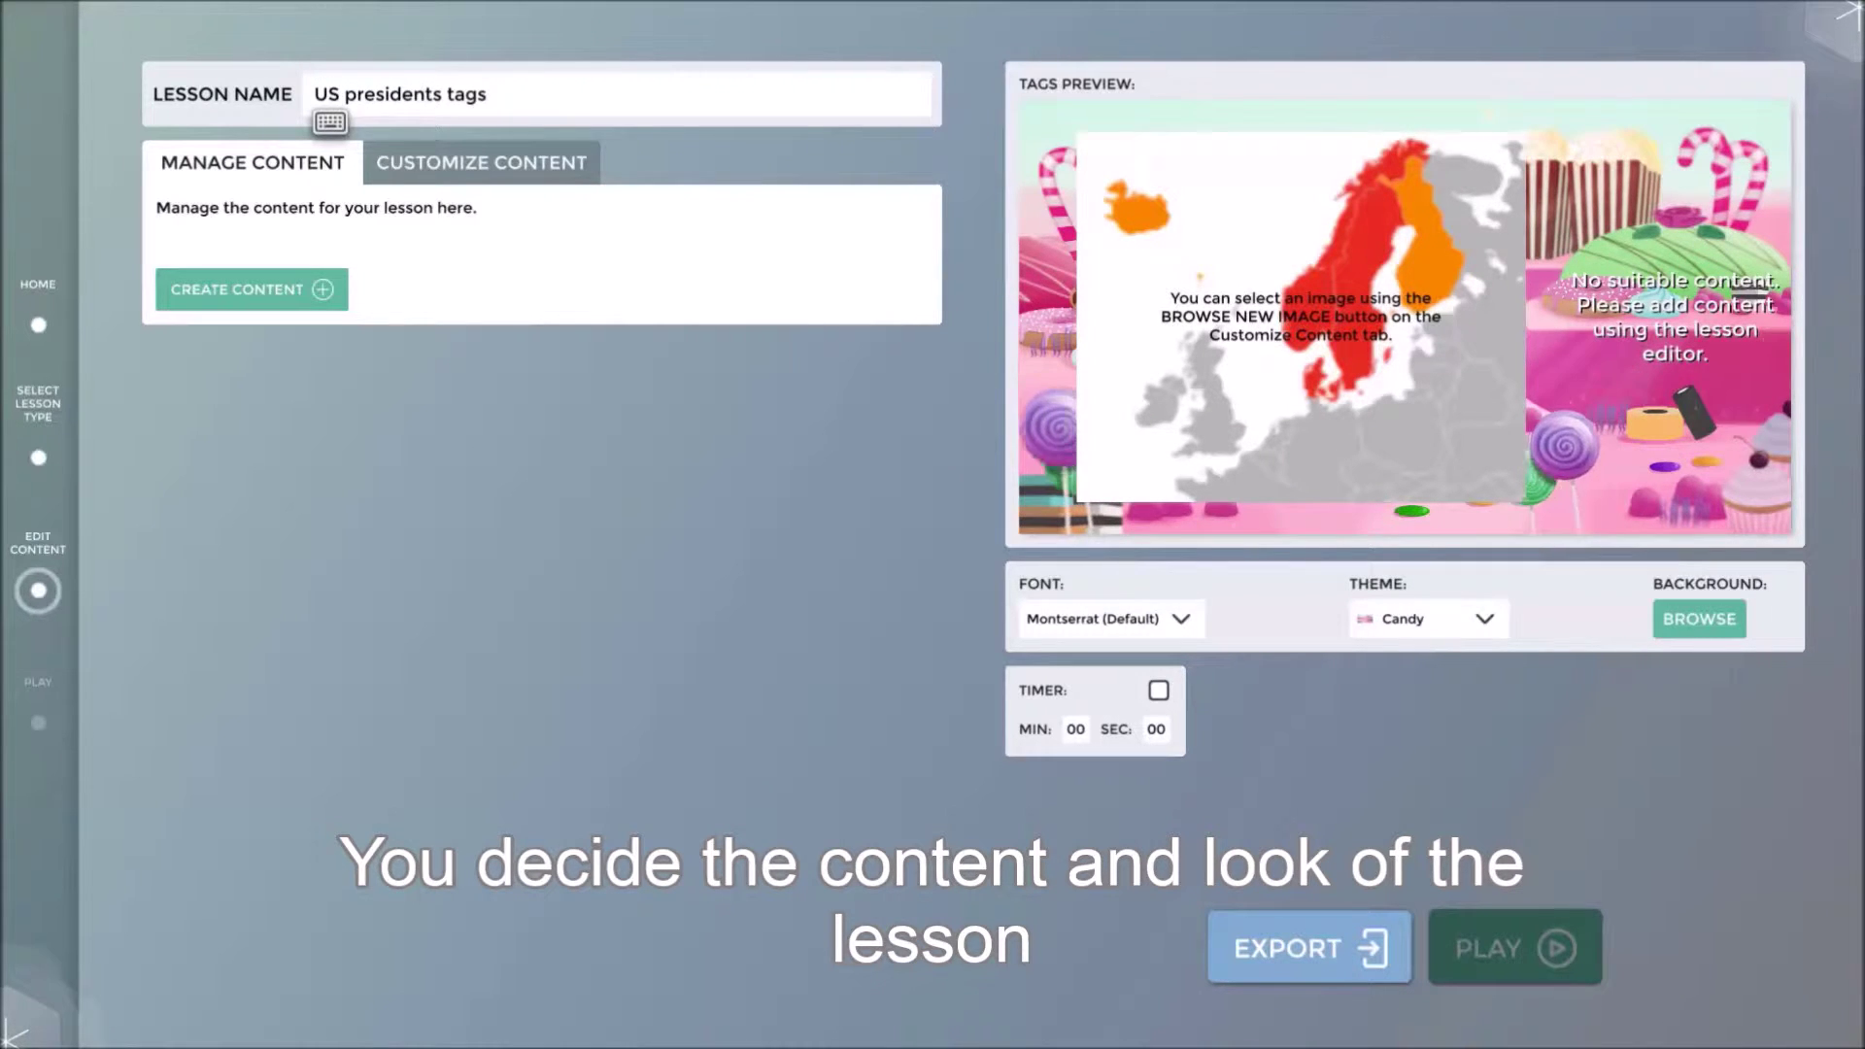
Add three content entries to the lesson and enter "Bill clinton" in the first one
left_click(250, 288)
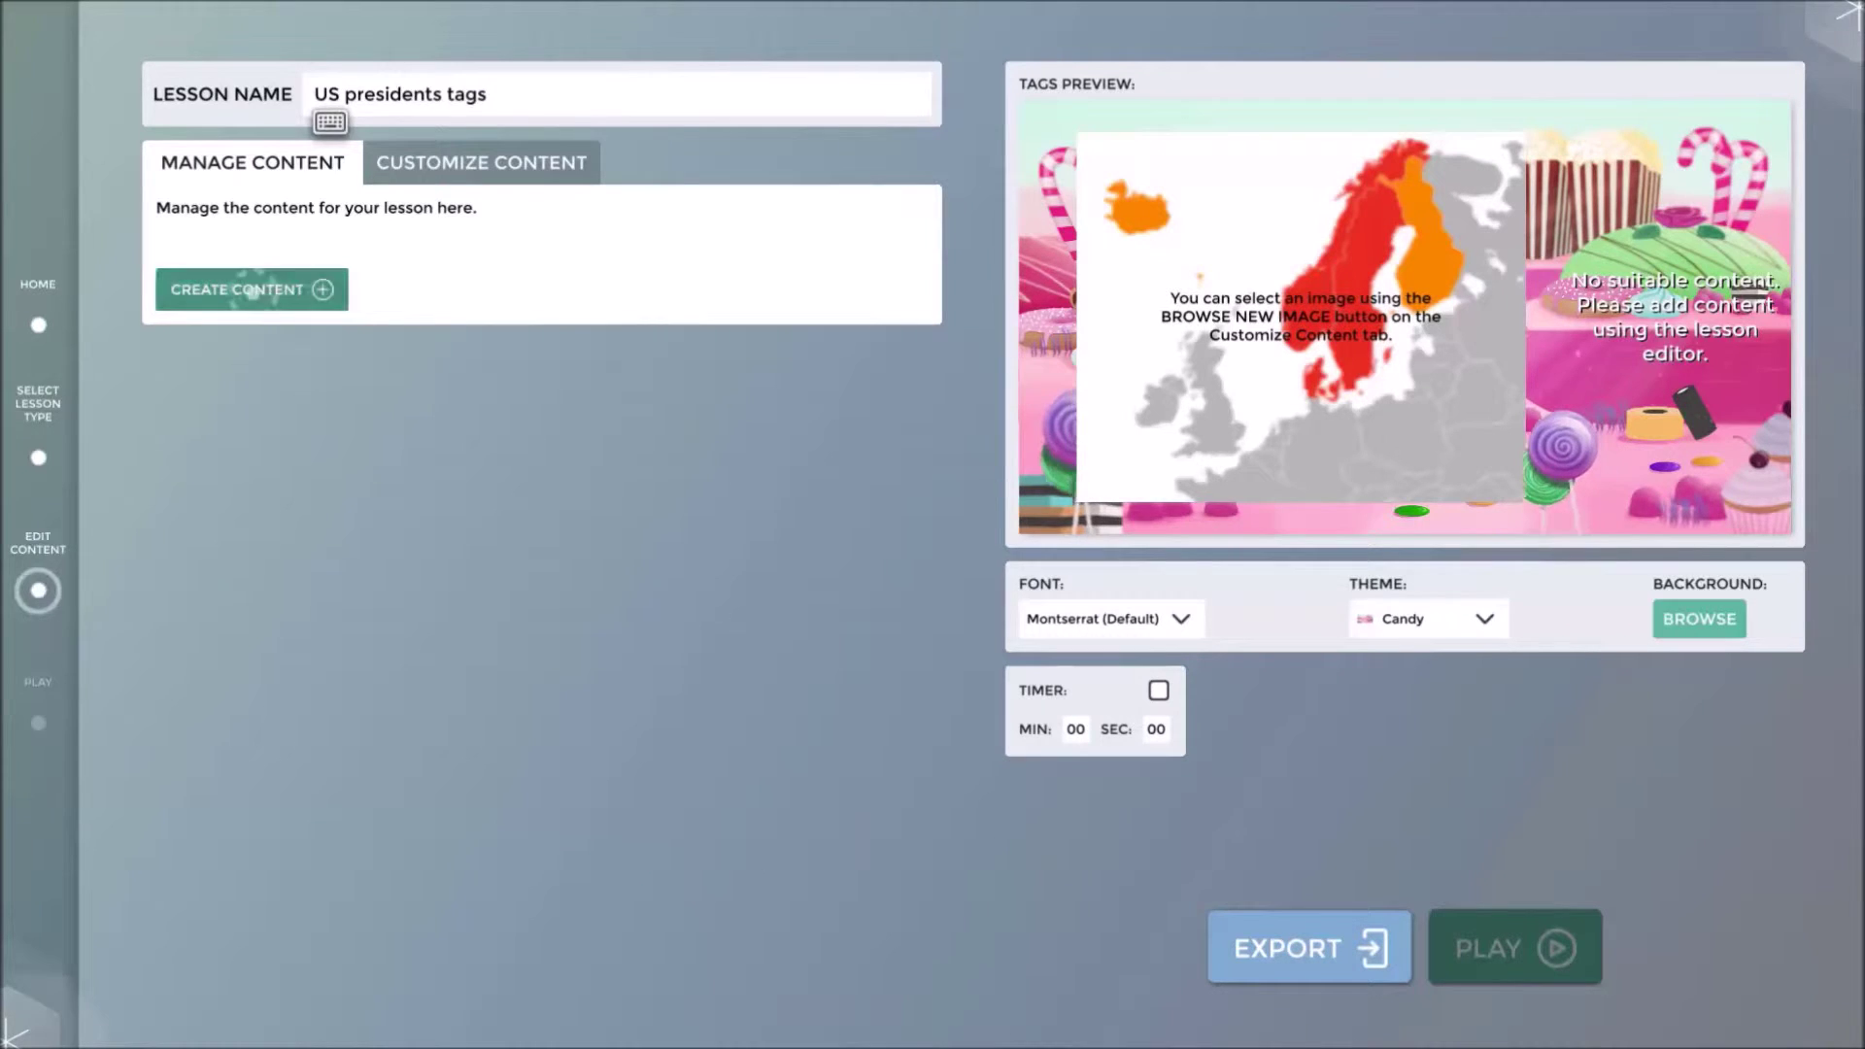
left_click(252, 289)
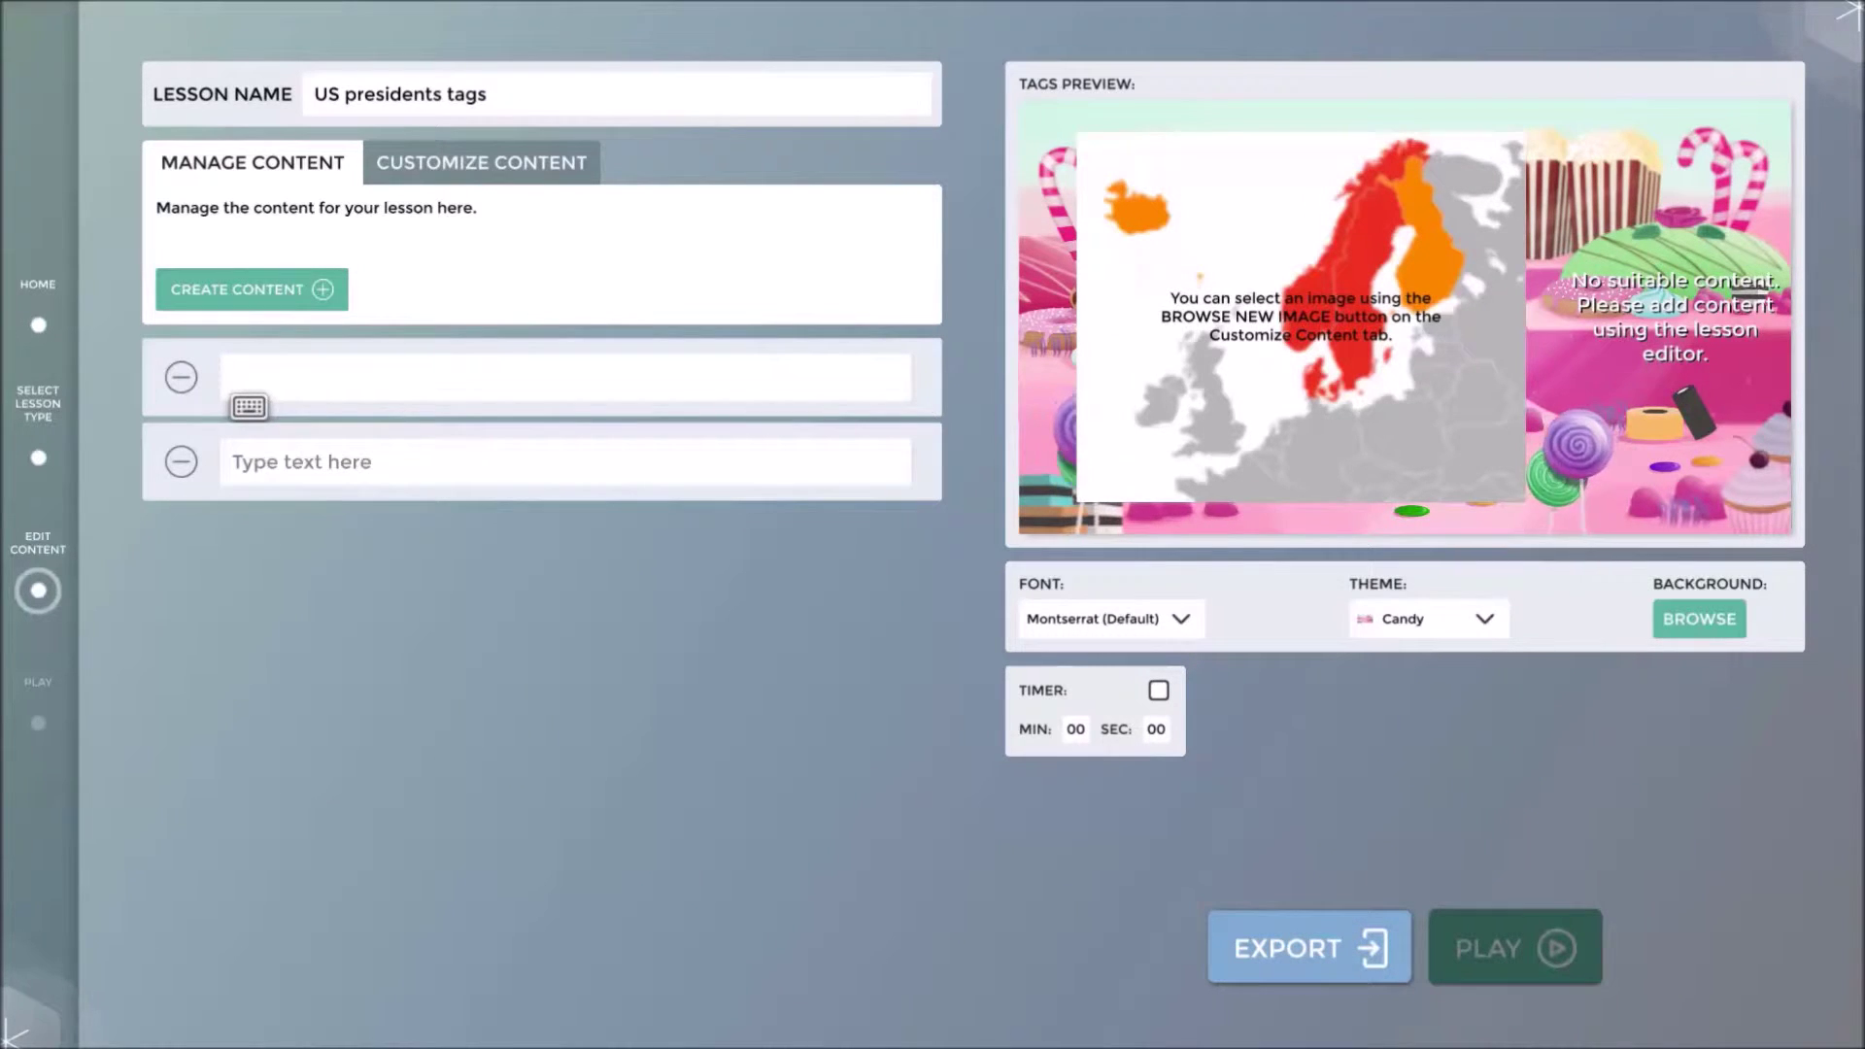
left_click(249, 288)
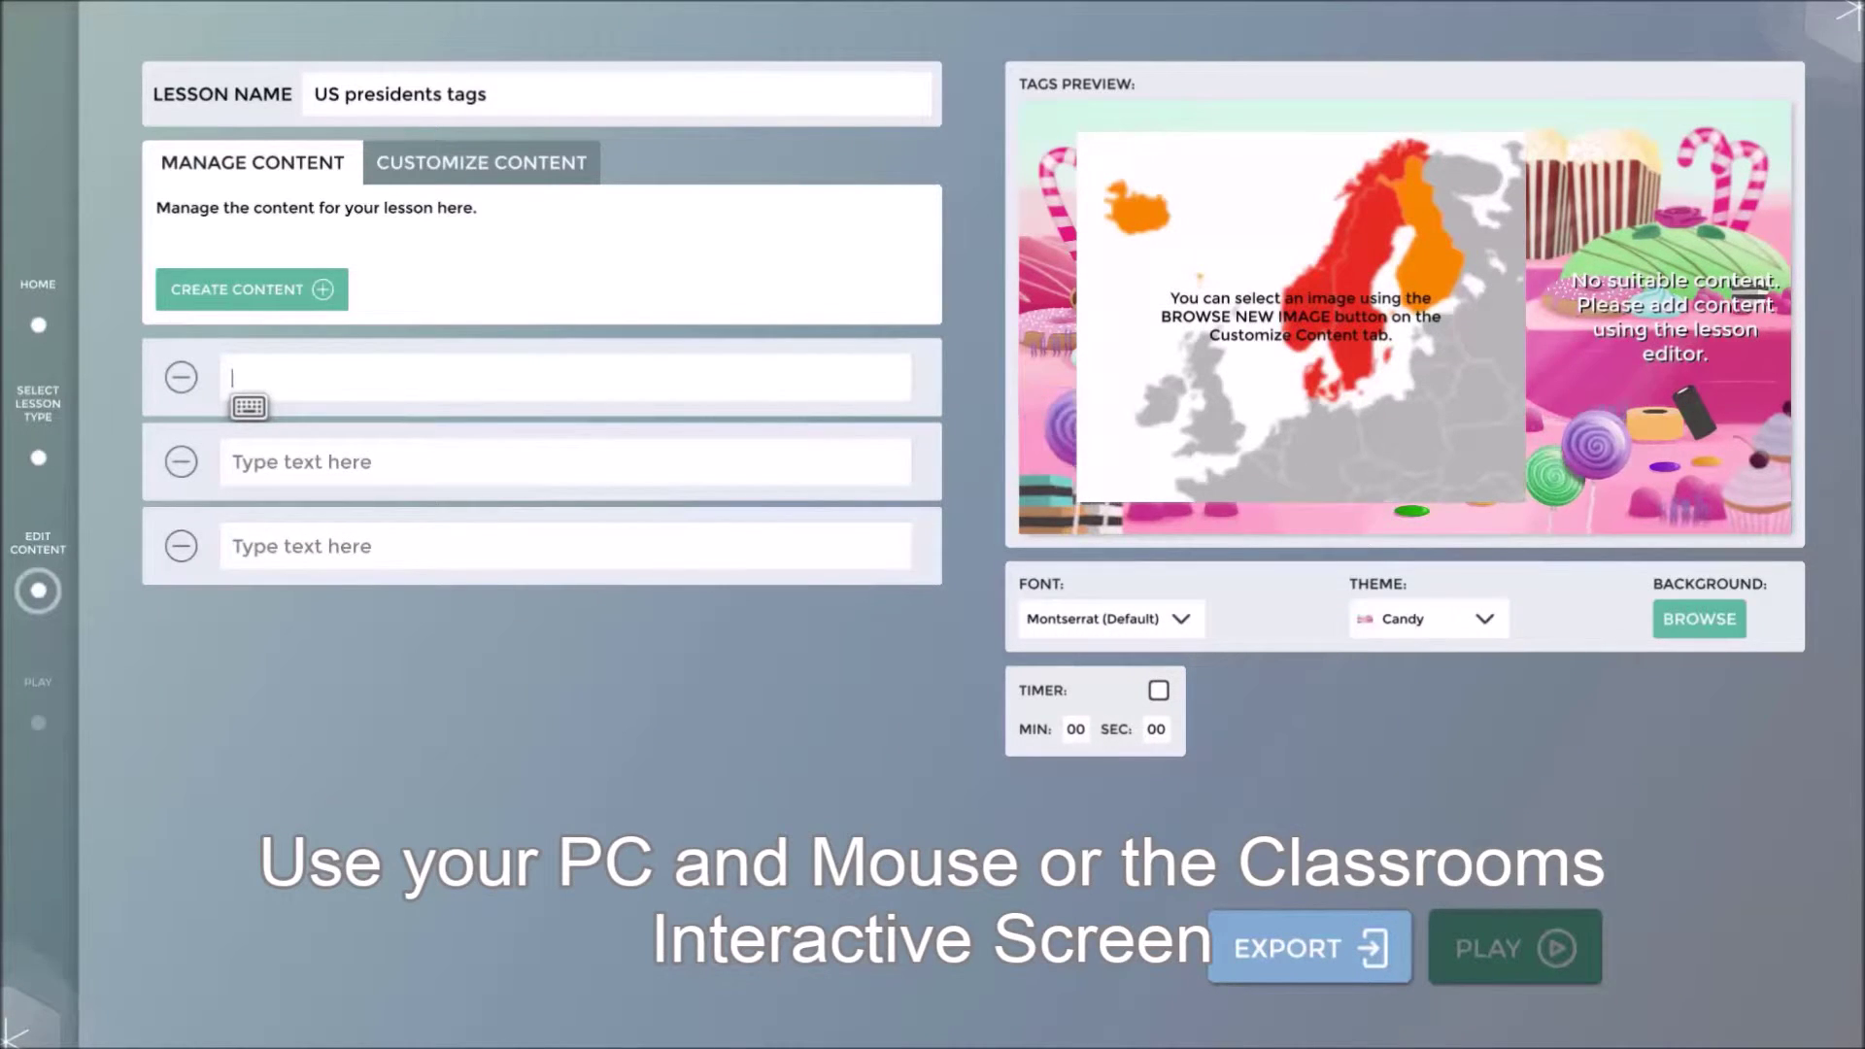
type("Bill clin")
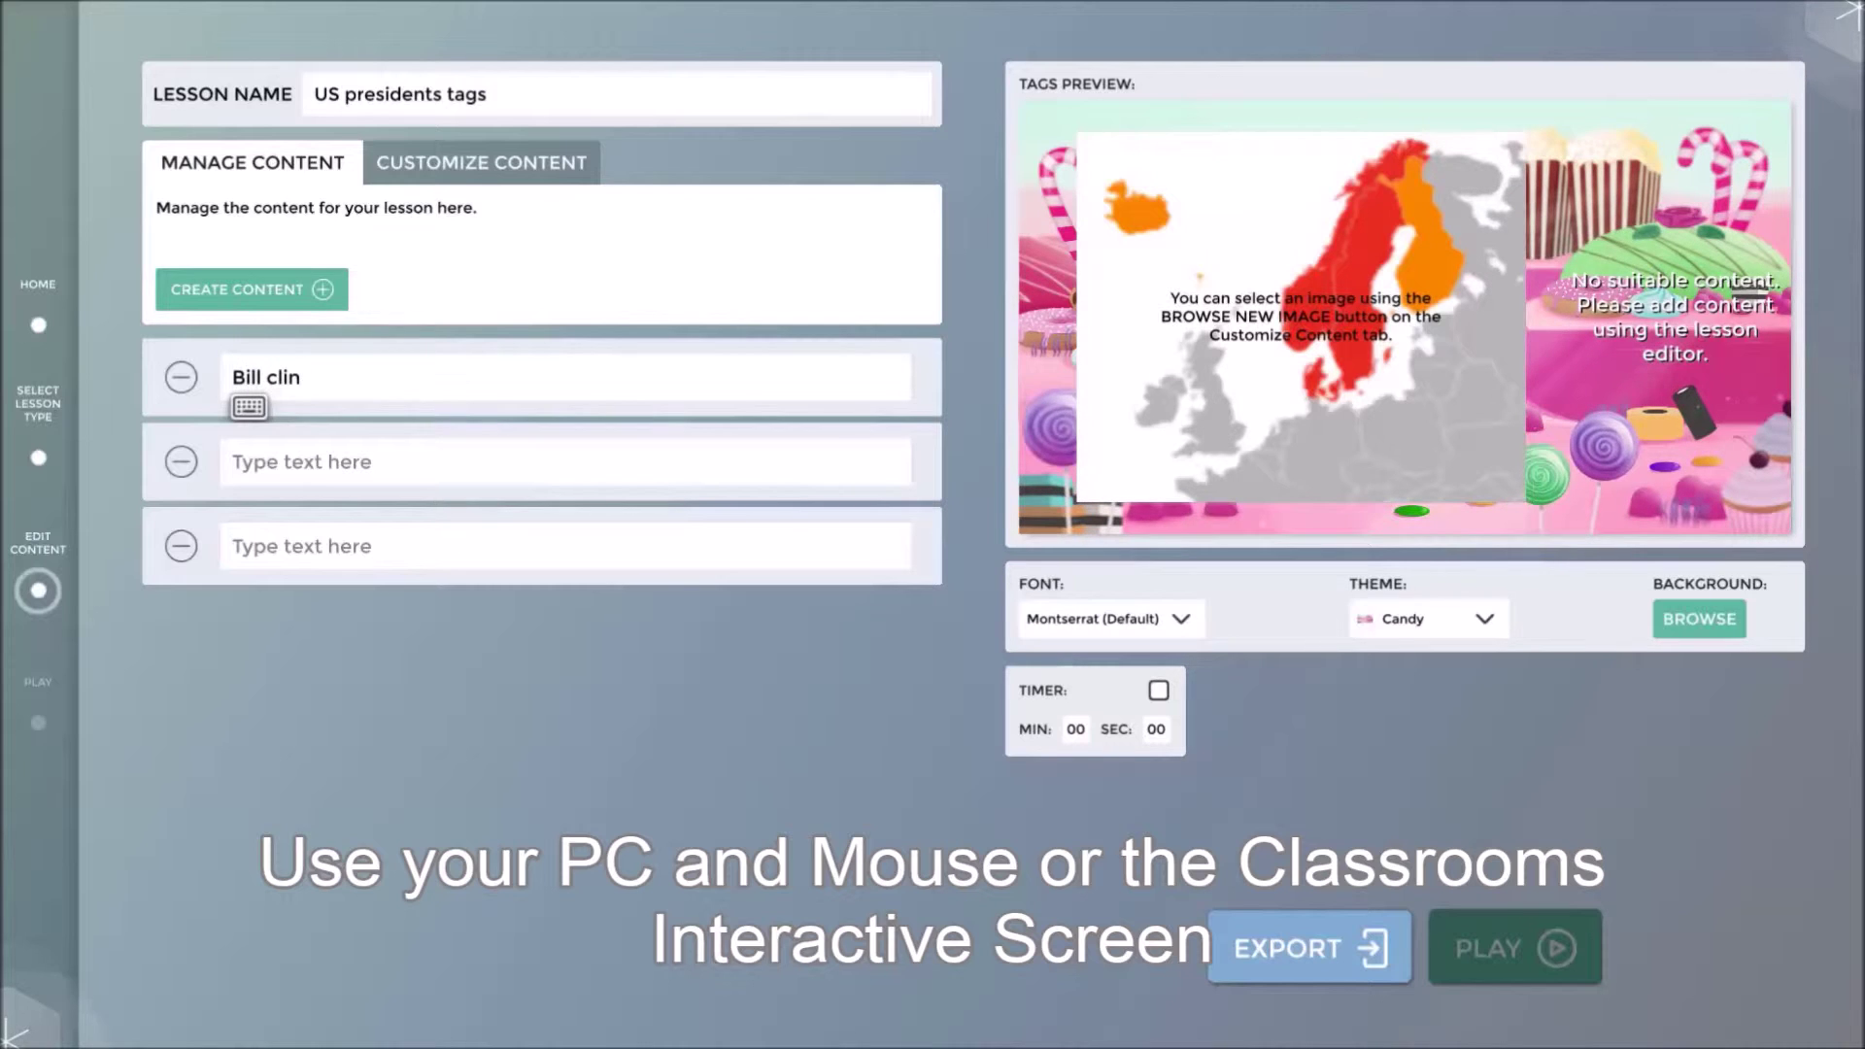
type("to")
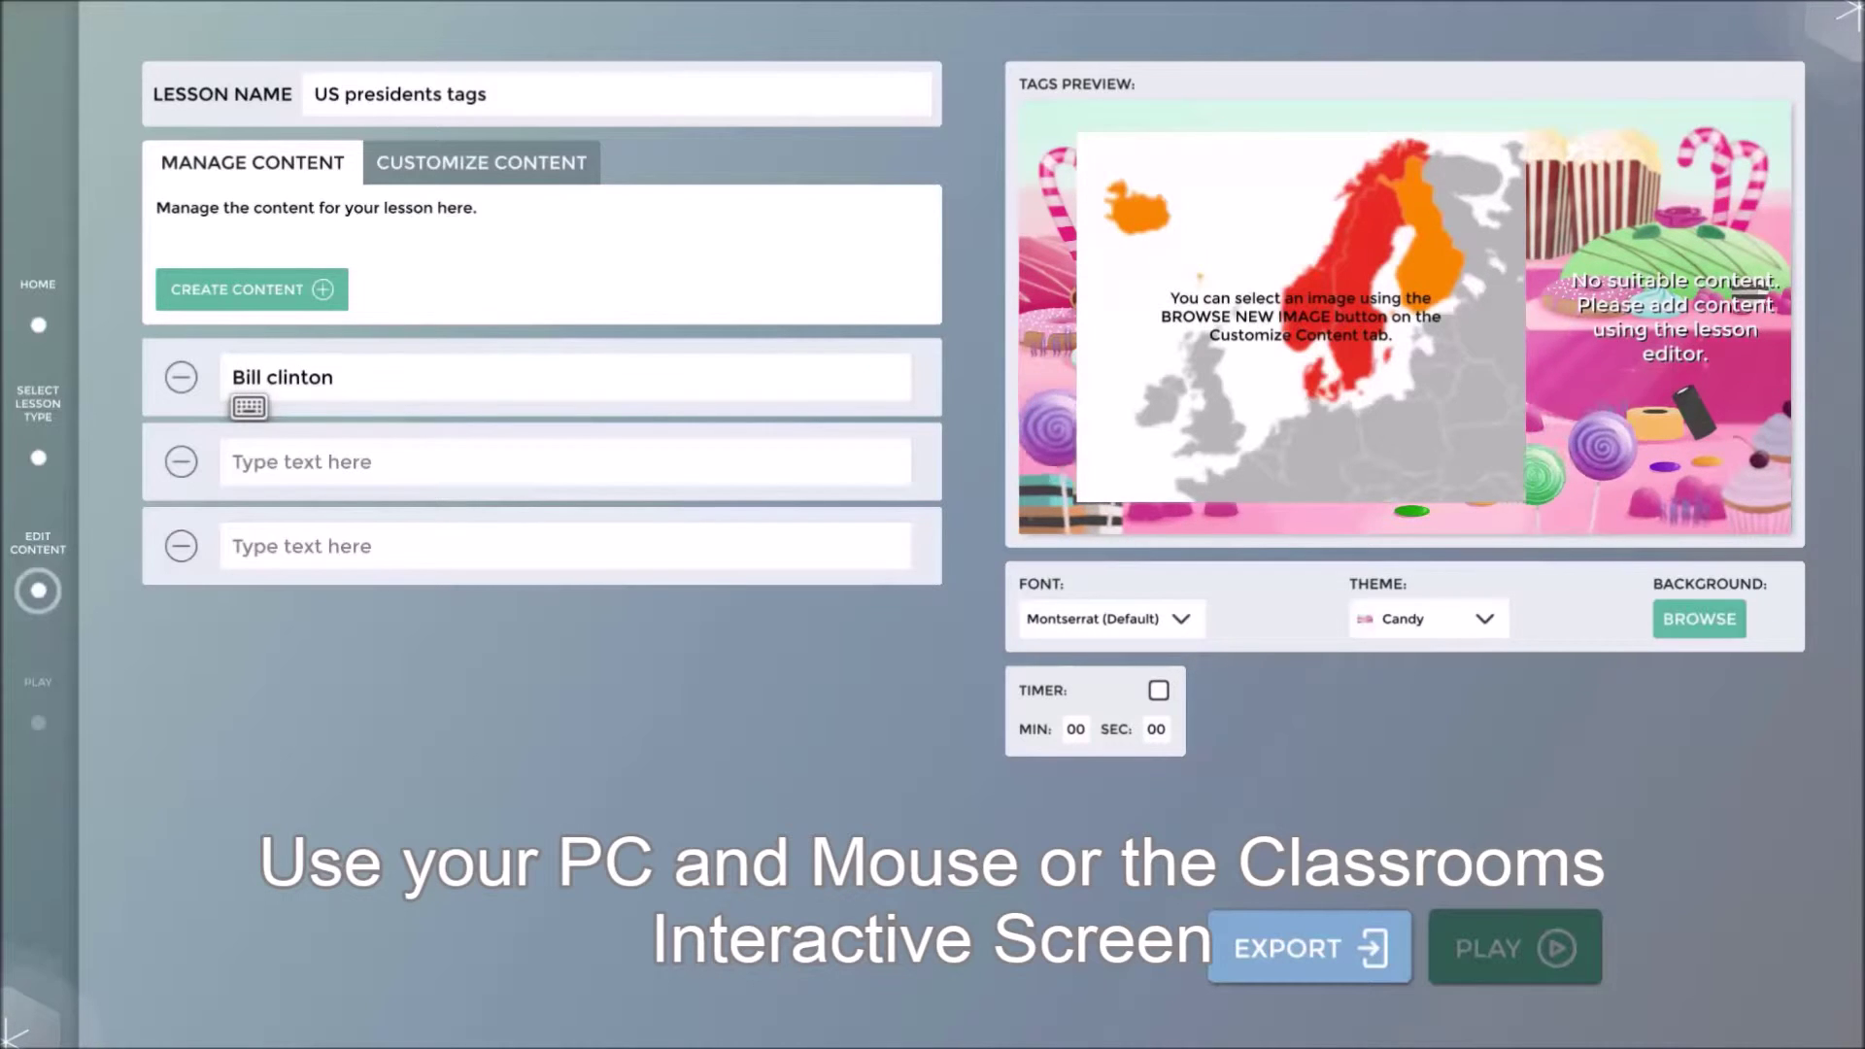
type("n")
Enter "John F kennedy" as the second content entry and "Ronald Regan" as the third
left_click(379, 473)
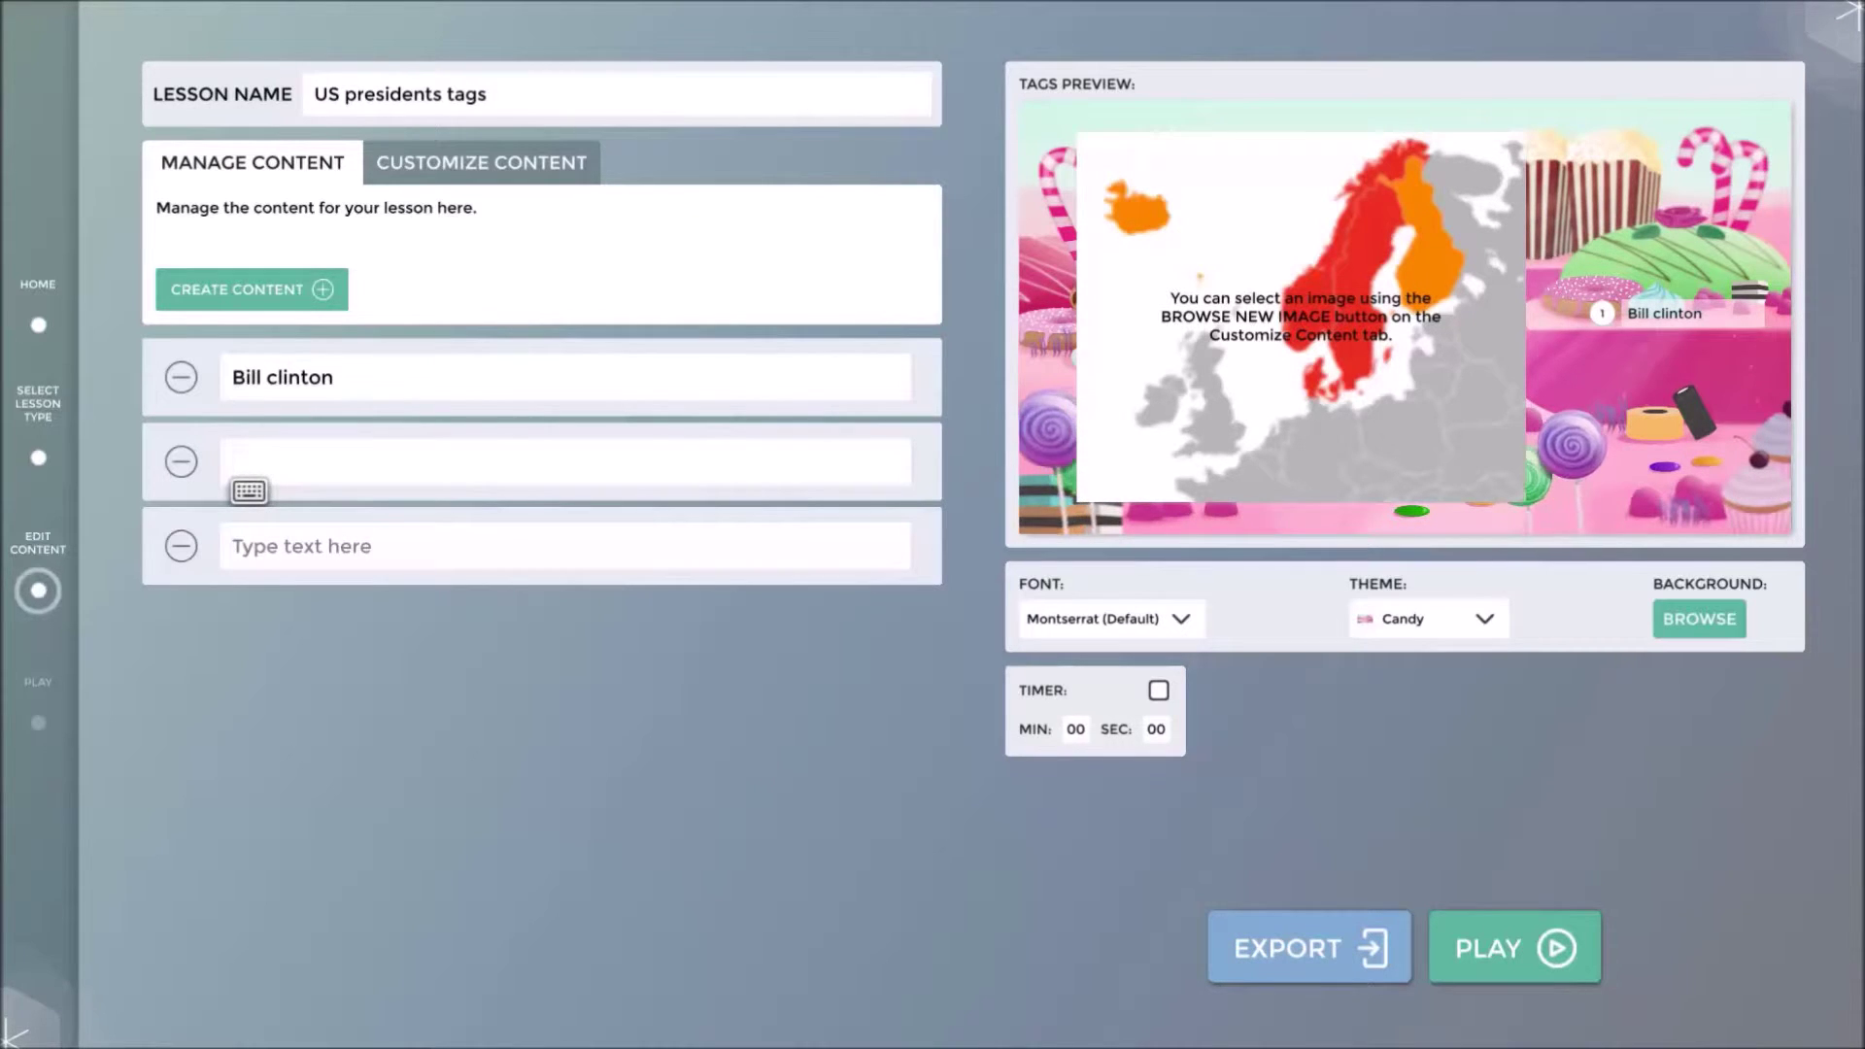
type("John F ke")
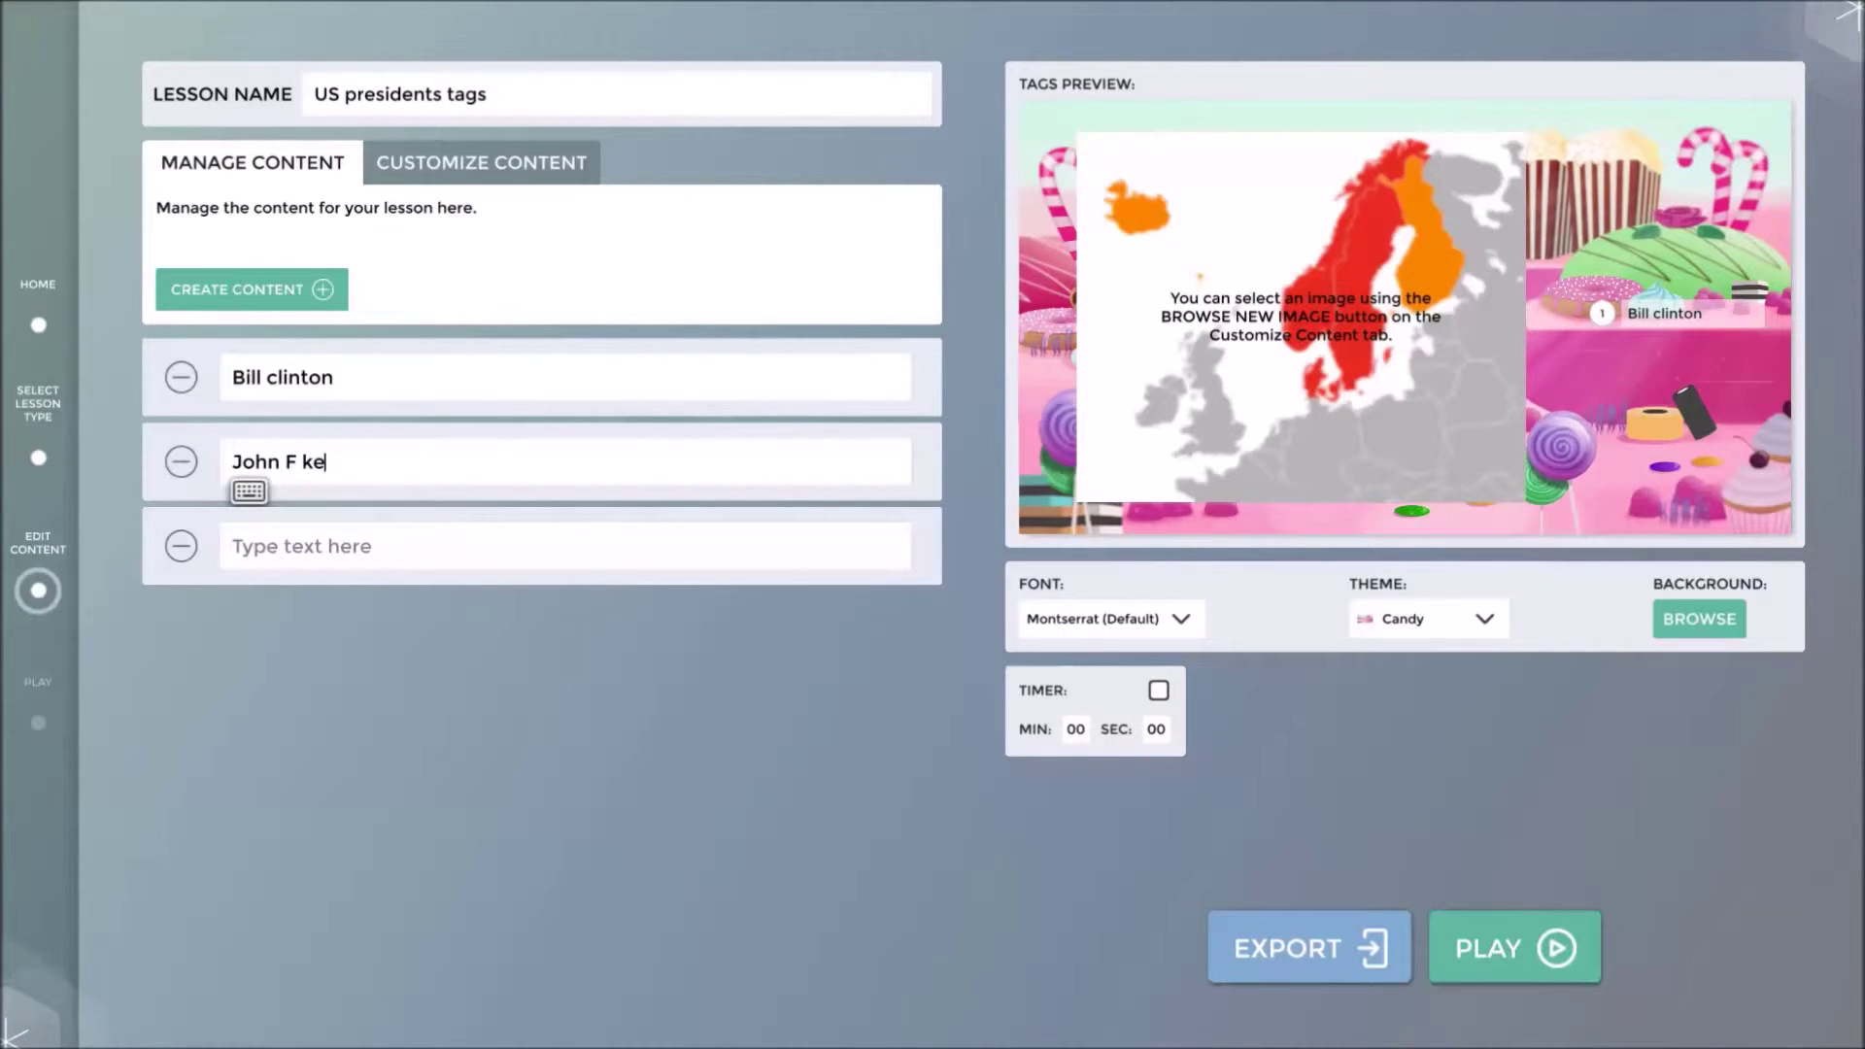
type("nnedy")
left_click(337, 550)
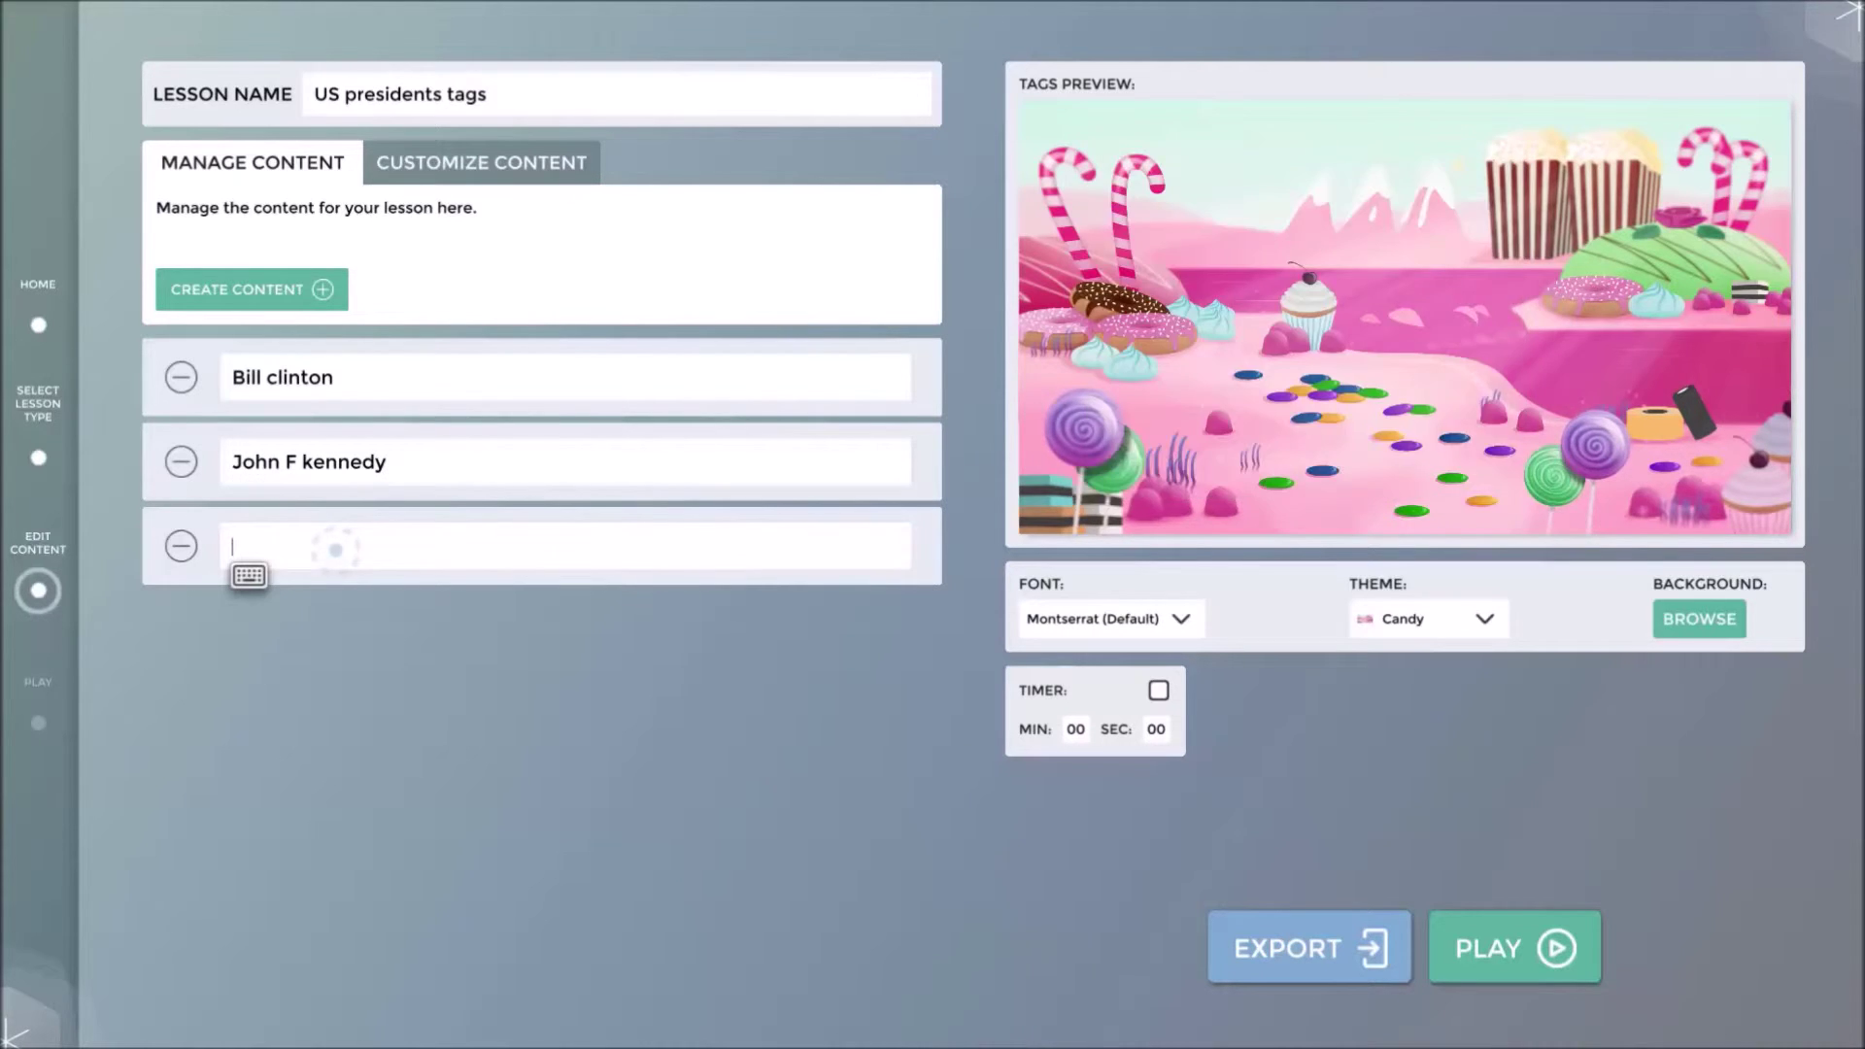
type("Ronald")
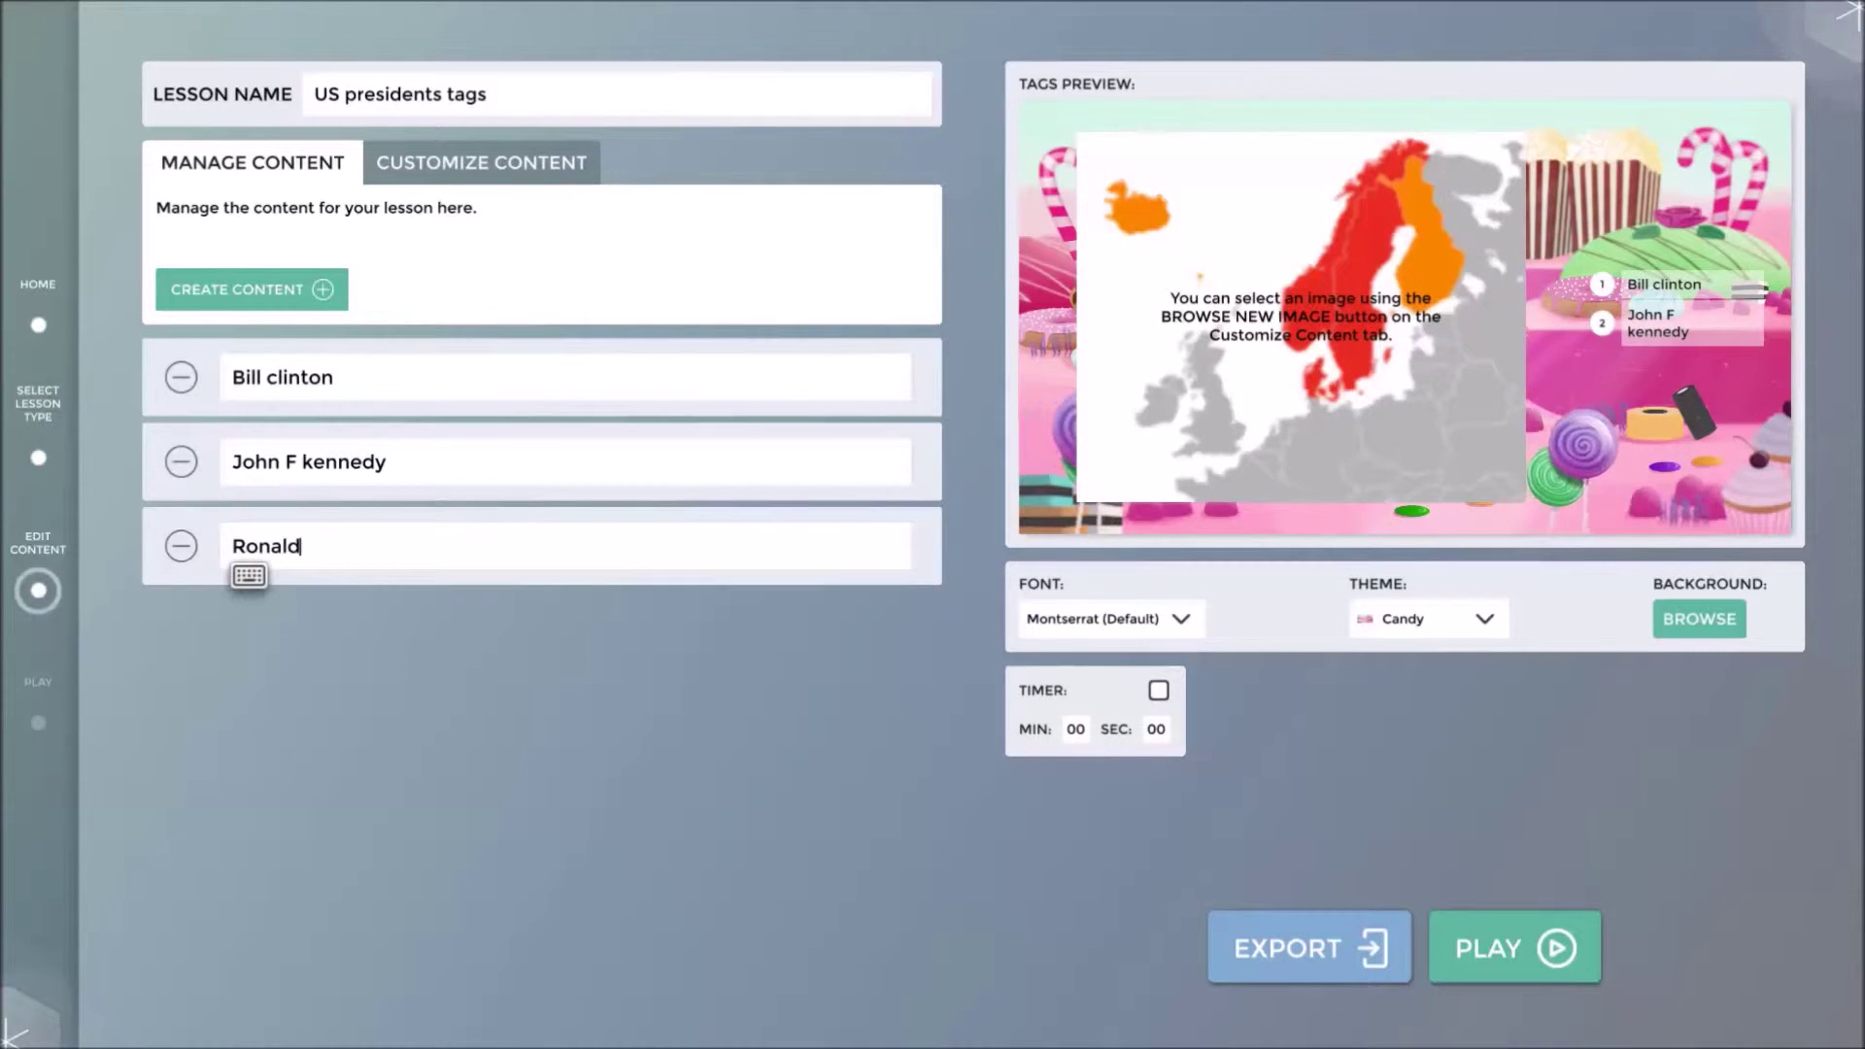
type(" regan")
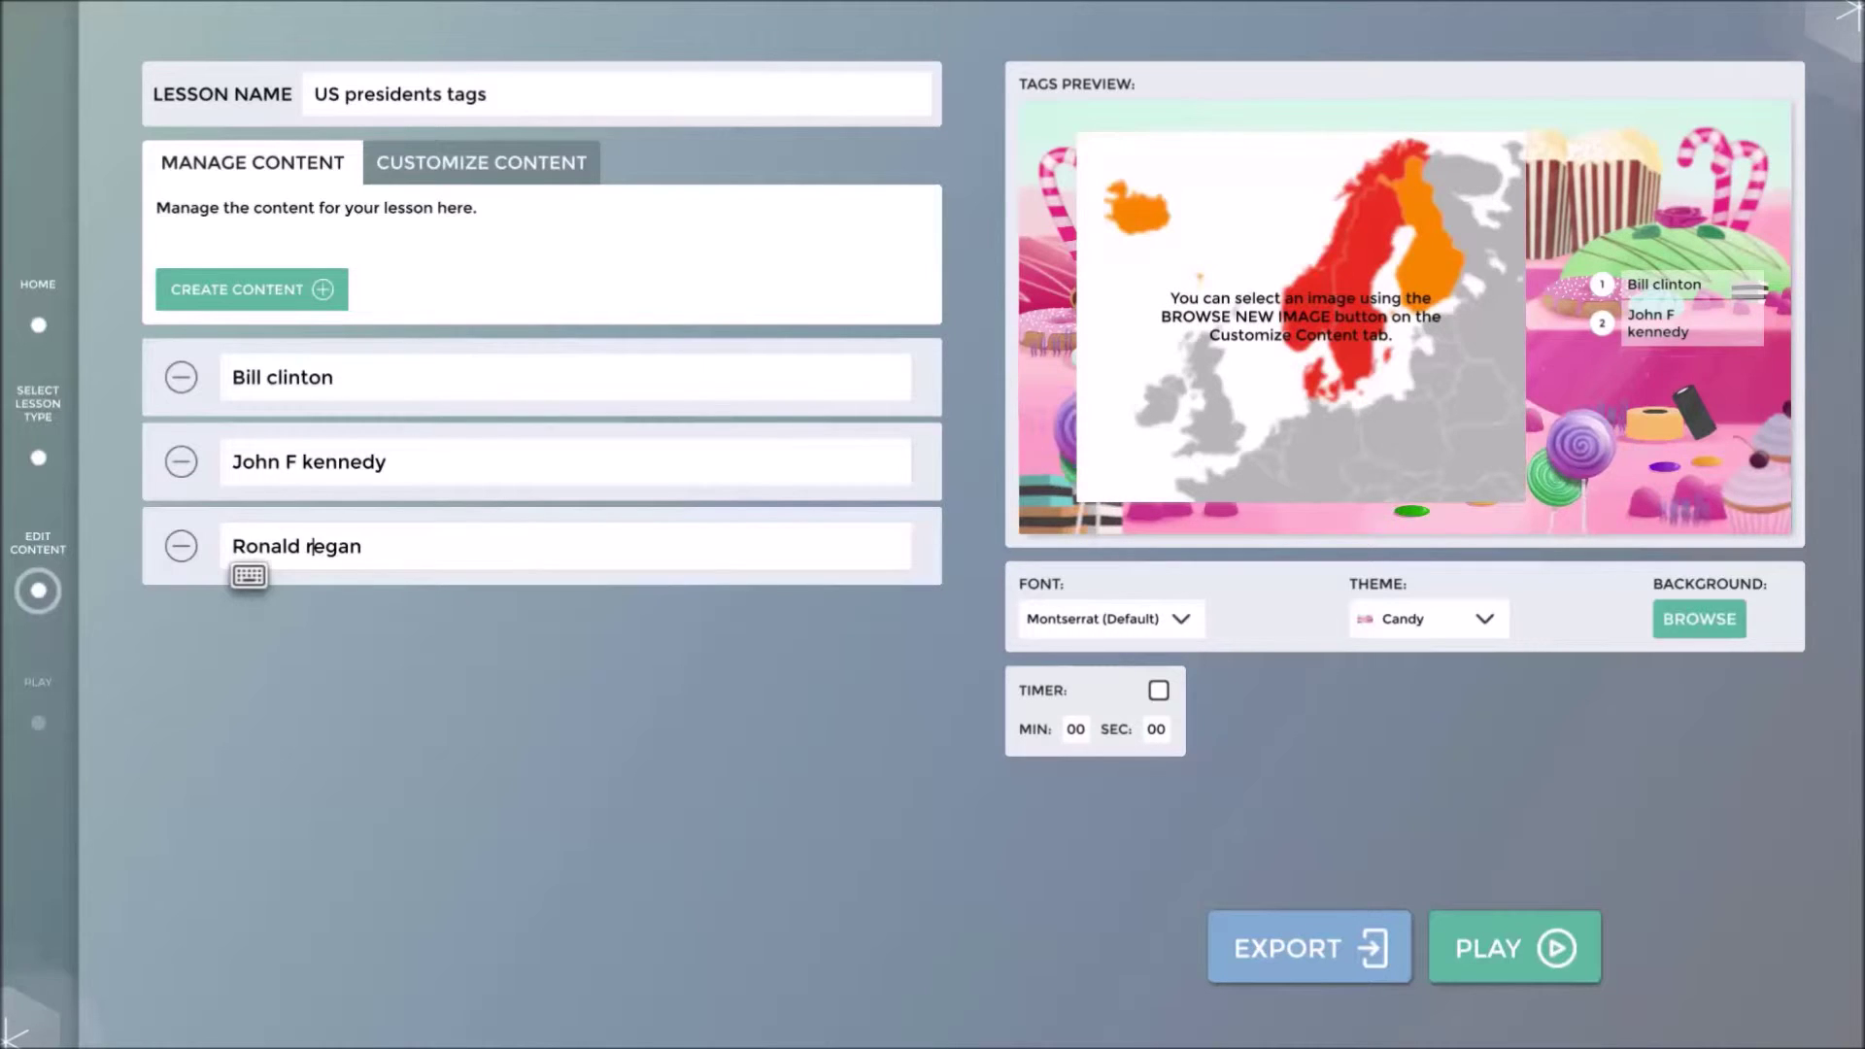
left_click(321, 546)
key("BackSpace")
type("R")
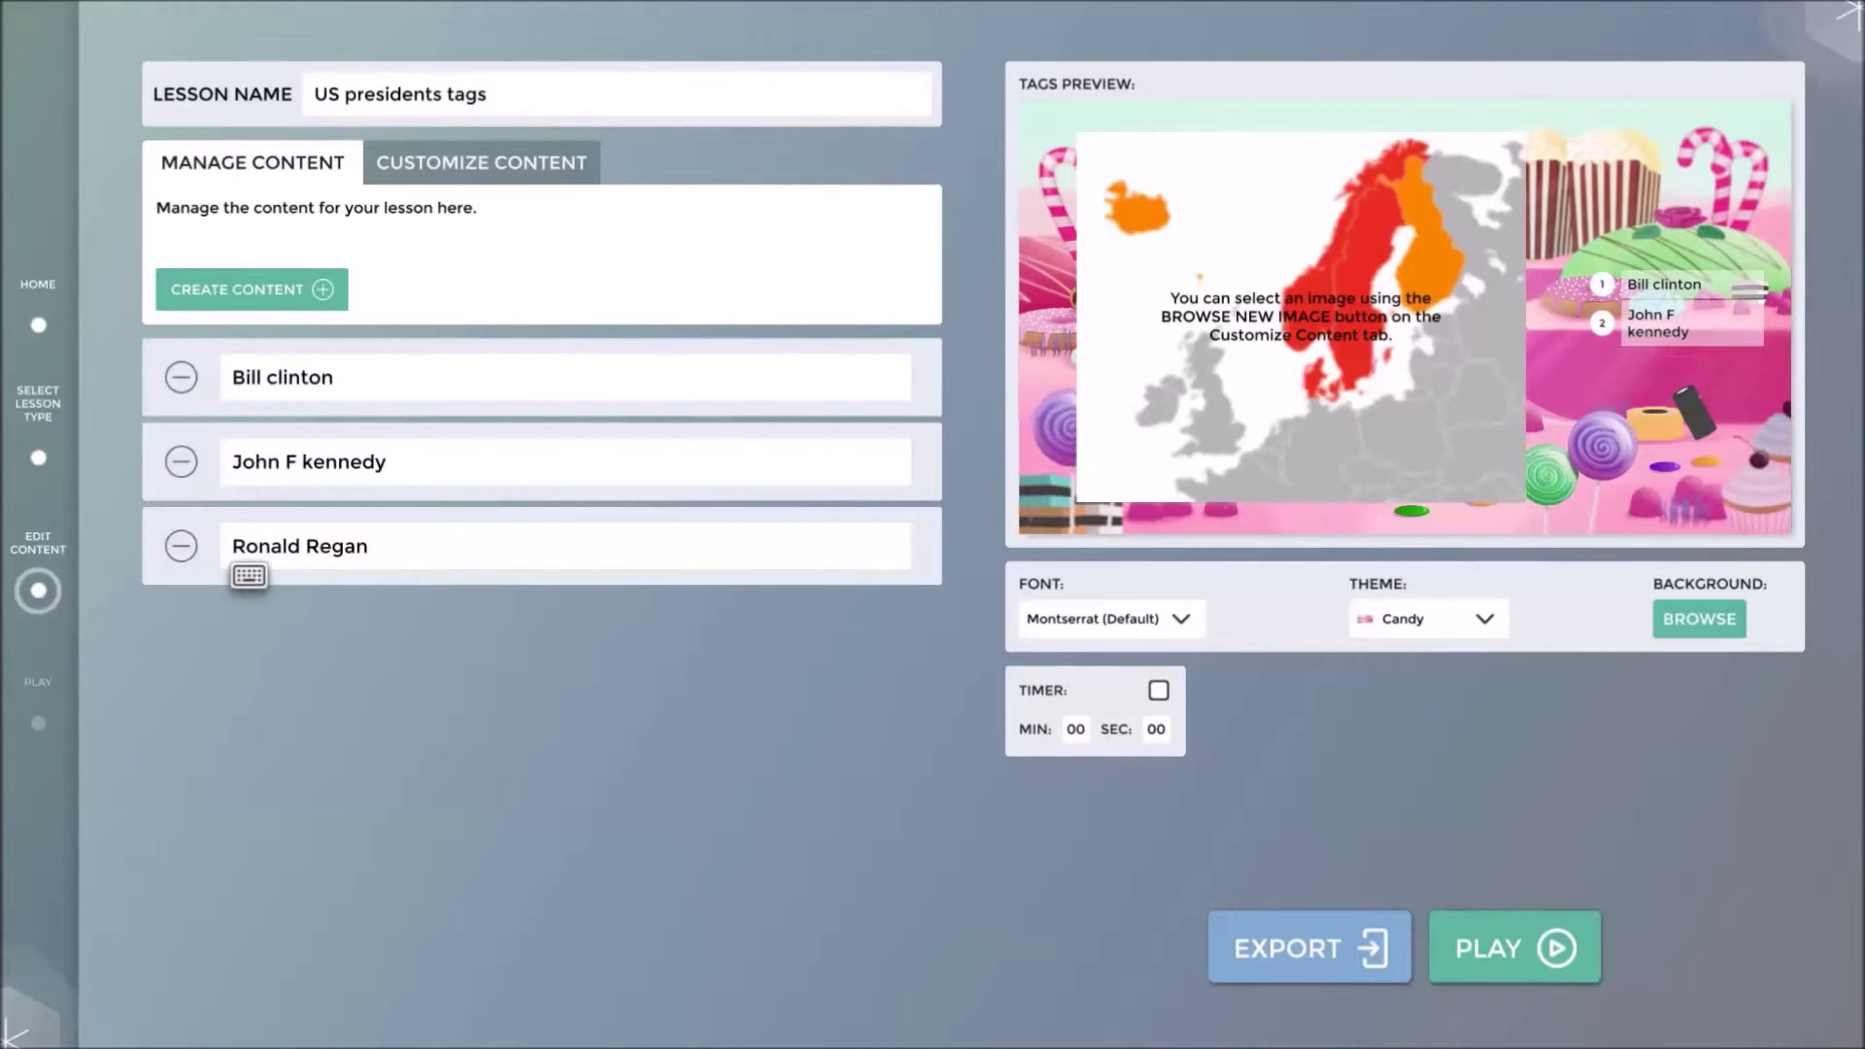
Search for "us presidents" images and set the seven-column portrait grid as the lesson's tagging image
left_click(450, 166)
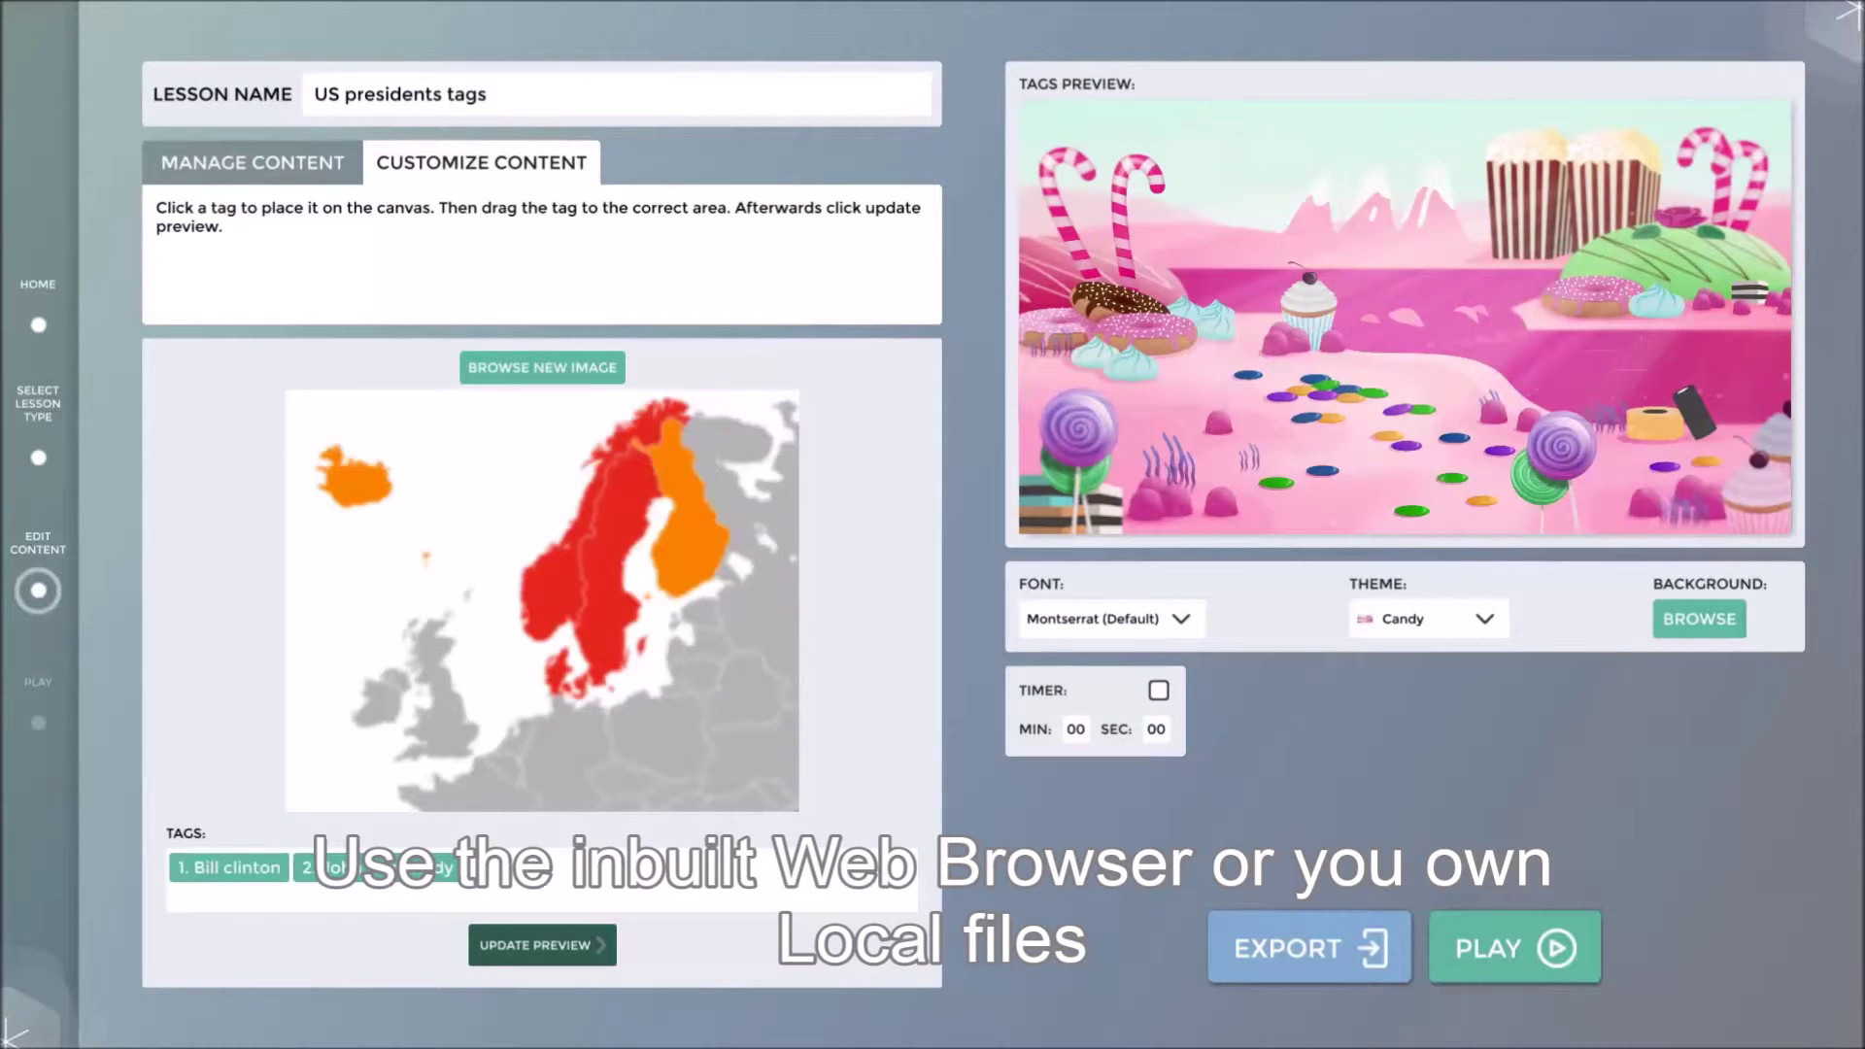
left_click(542, 368)
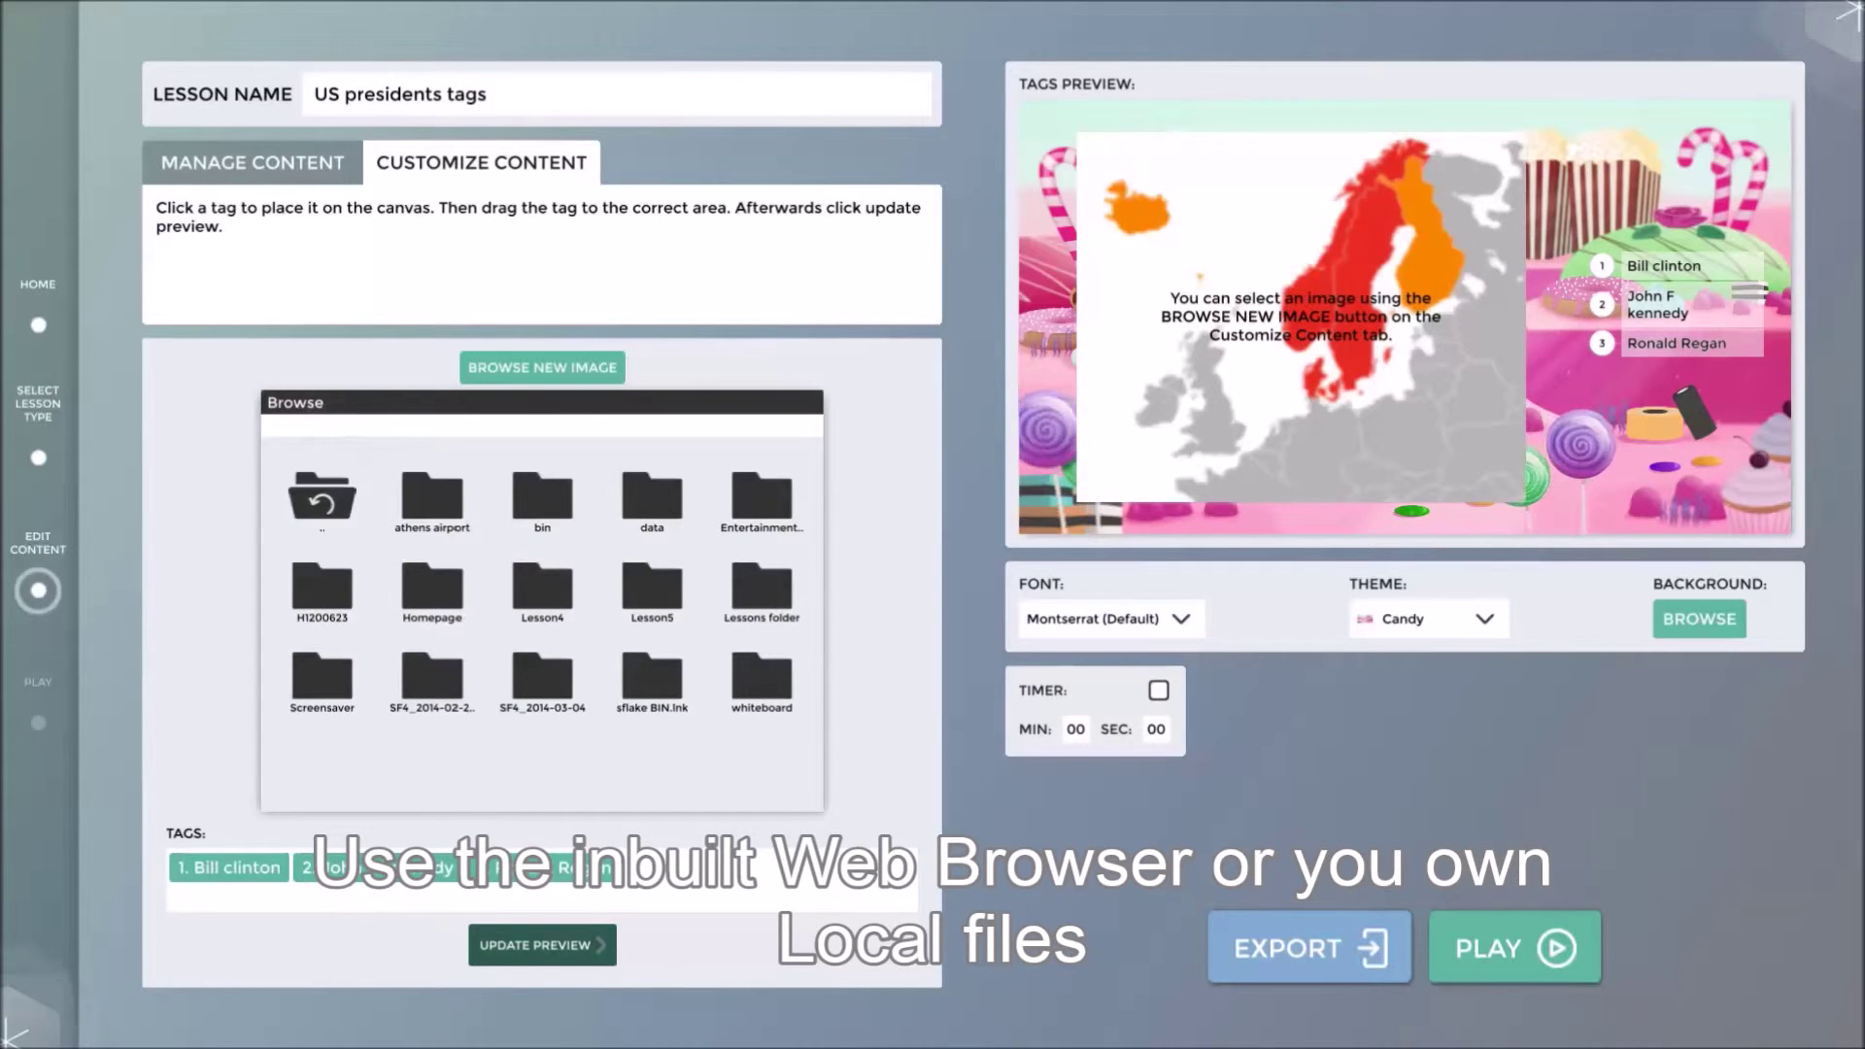
type("us pre")
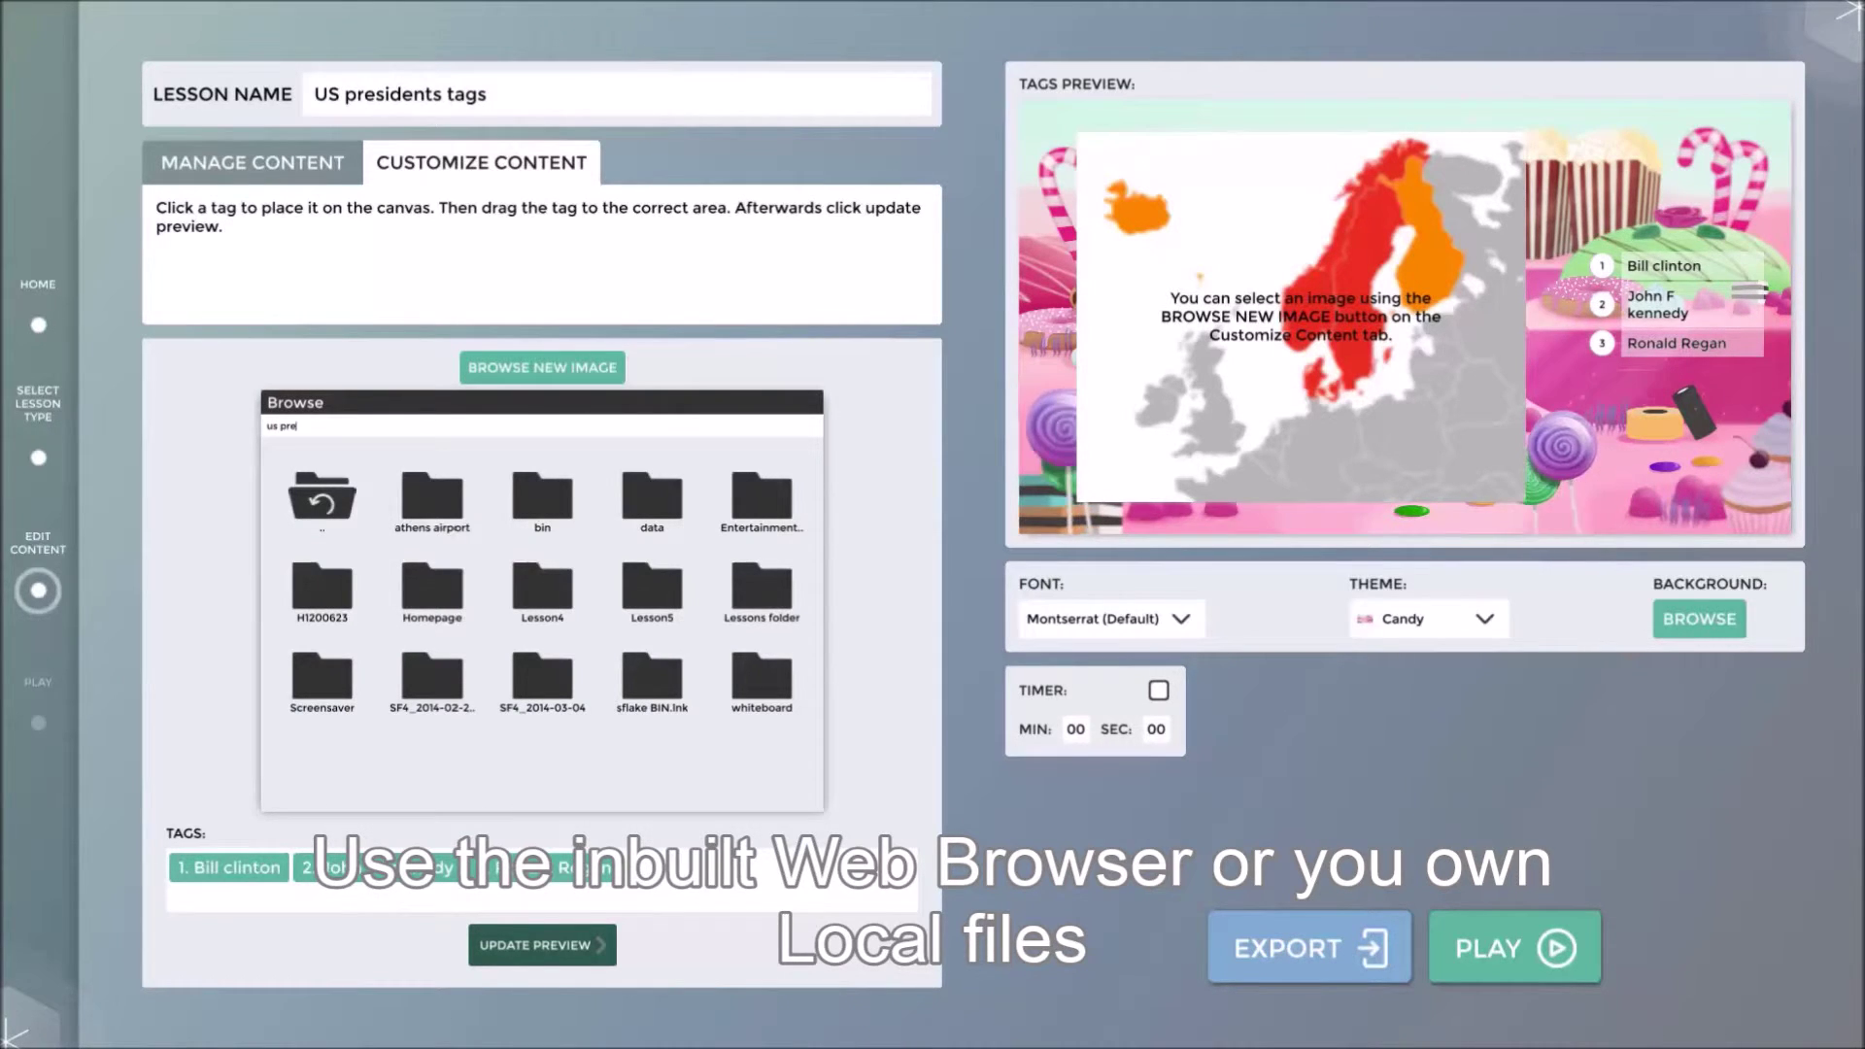
type("sidents")
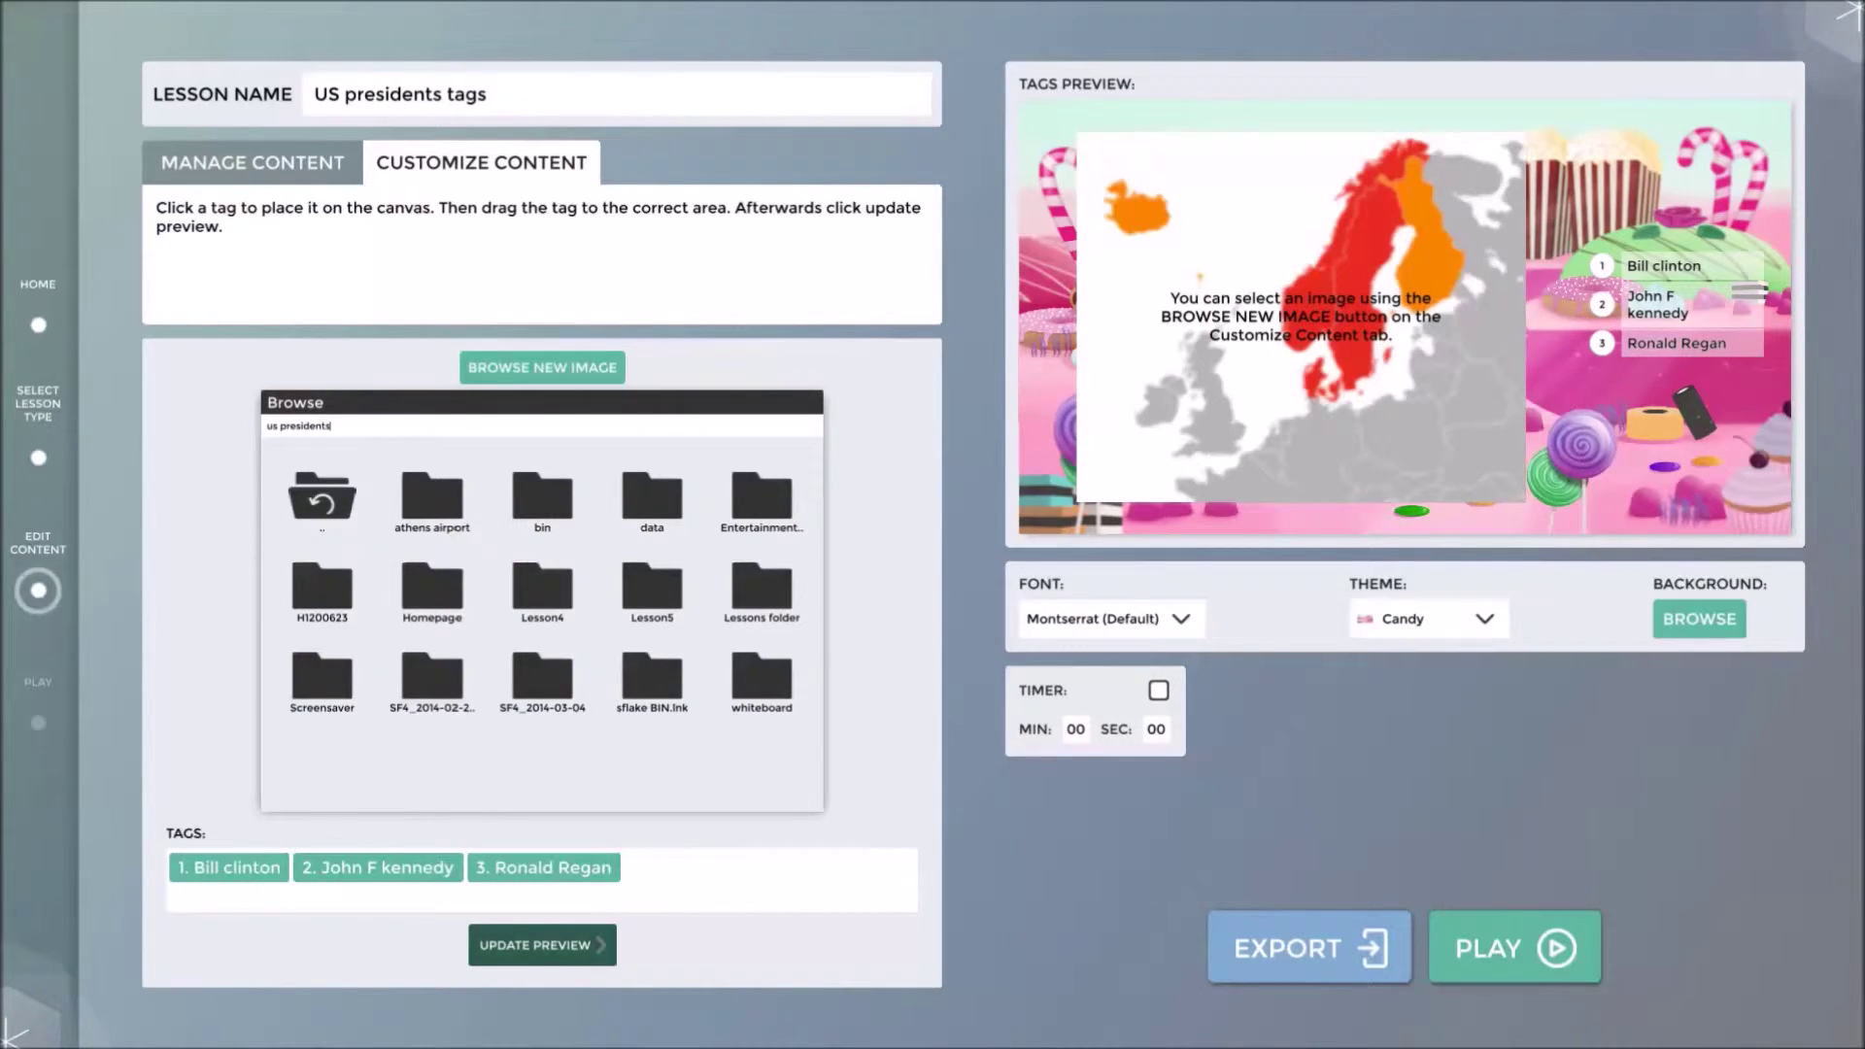
key("Return")
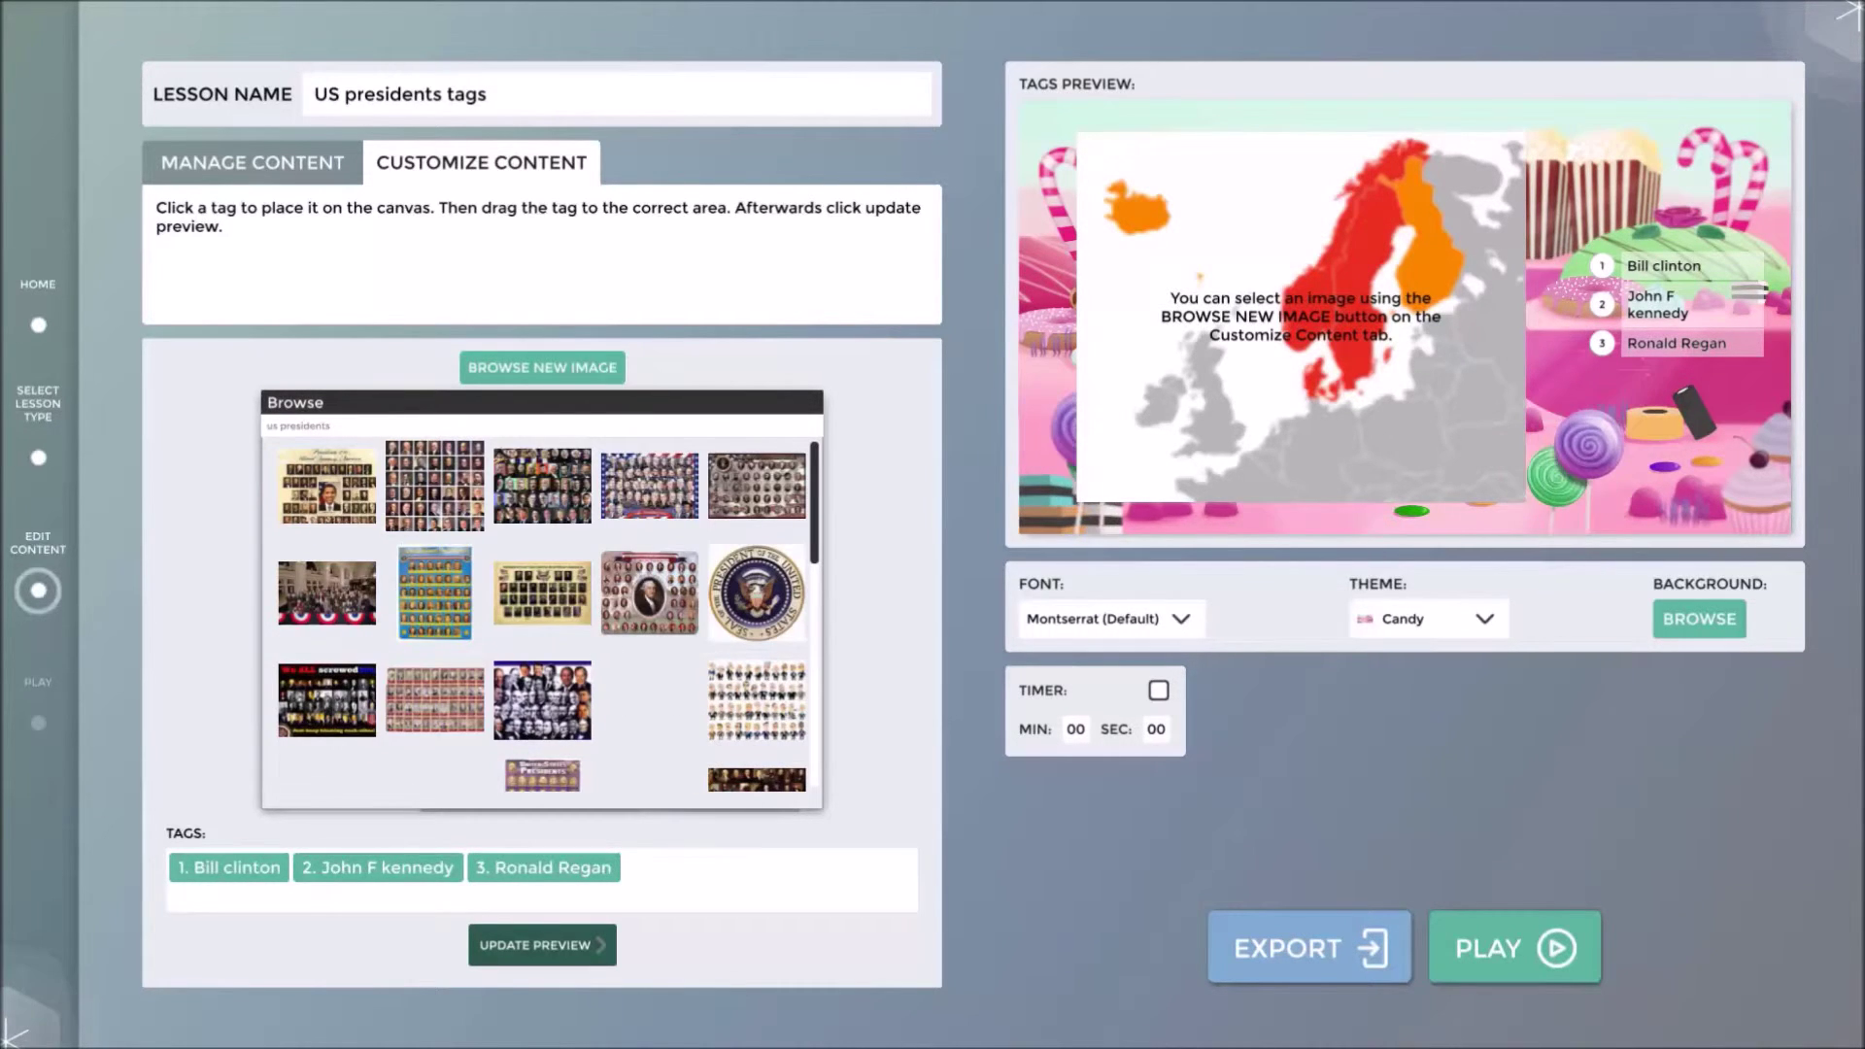
left_click(434, 485)
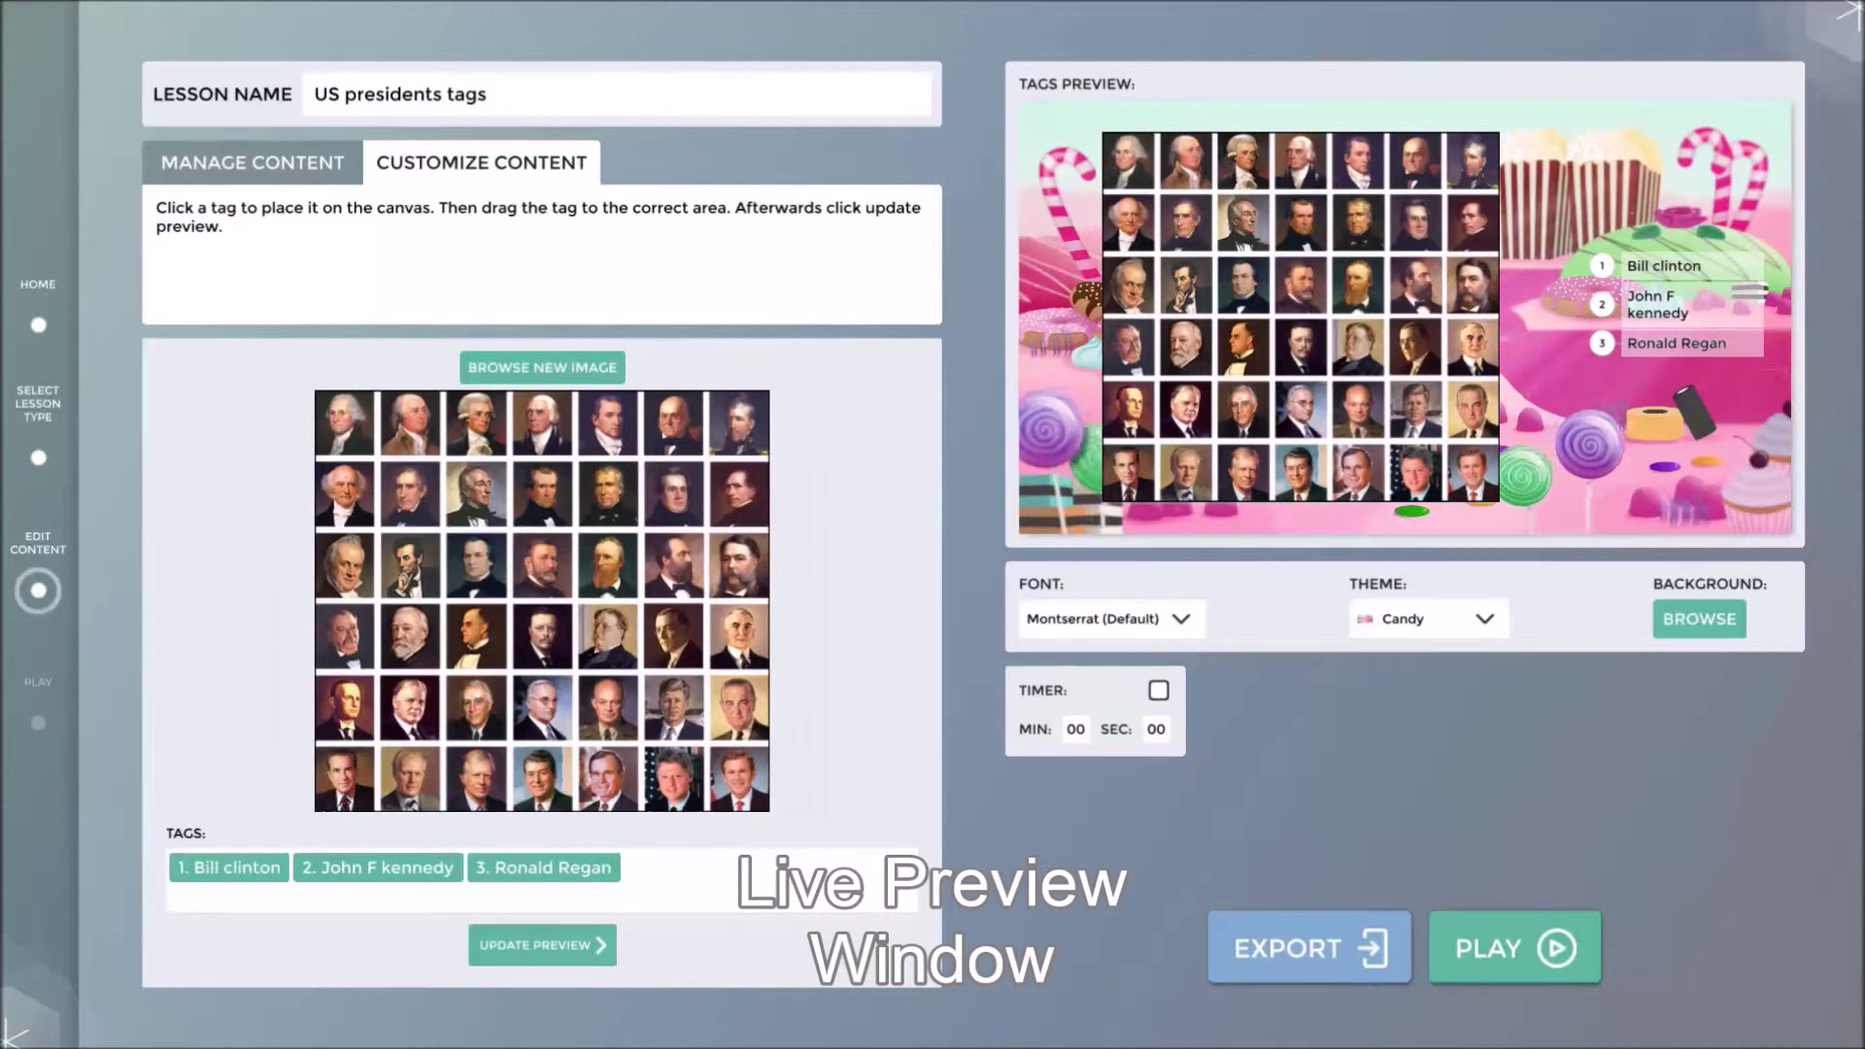
Place the Bill clinton, John F kennedy and Ronald Regan tags on their matching portraits and update the preview
left_click(227, 869)
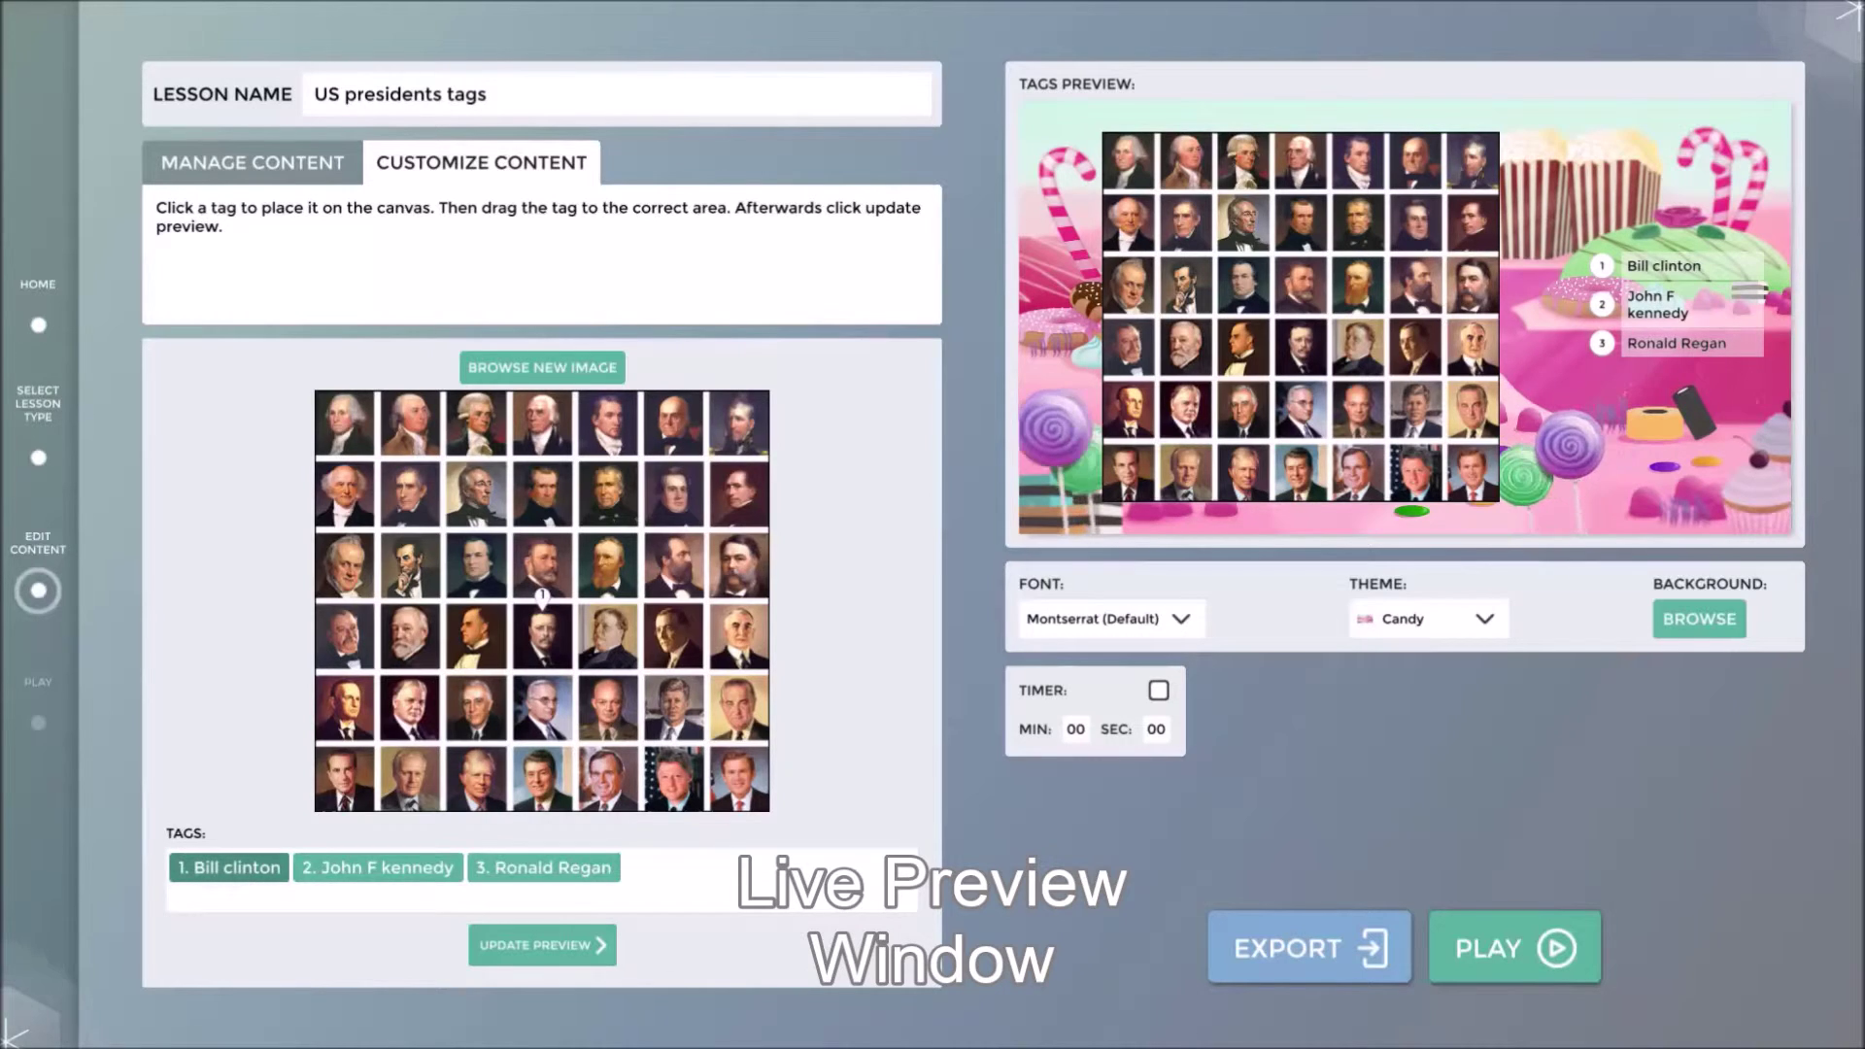
left_click_drag(542, 597, 653, 762)
left_click(378, 868)
left_click_drag(542, 597, 653, 684)
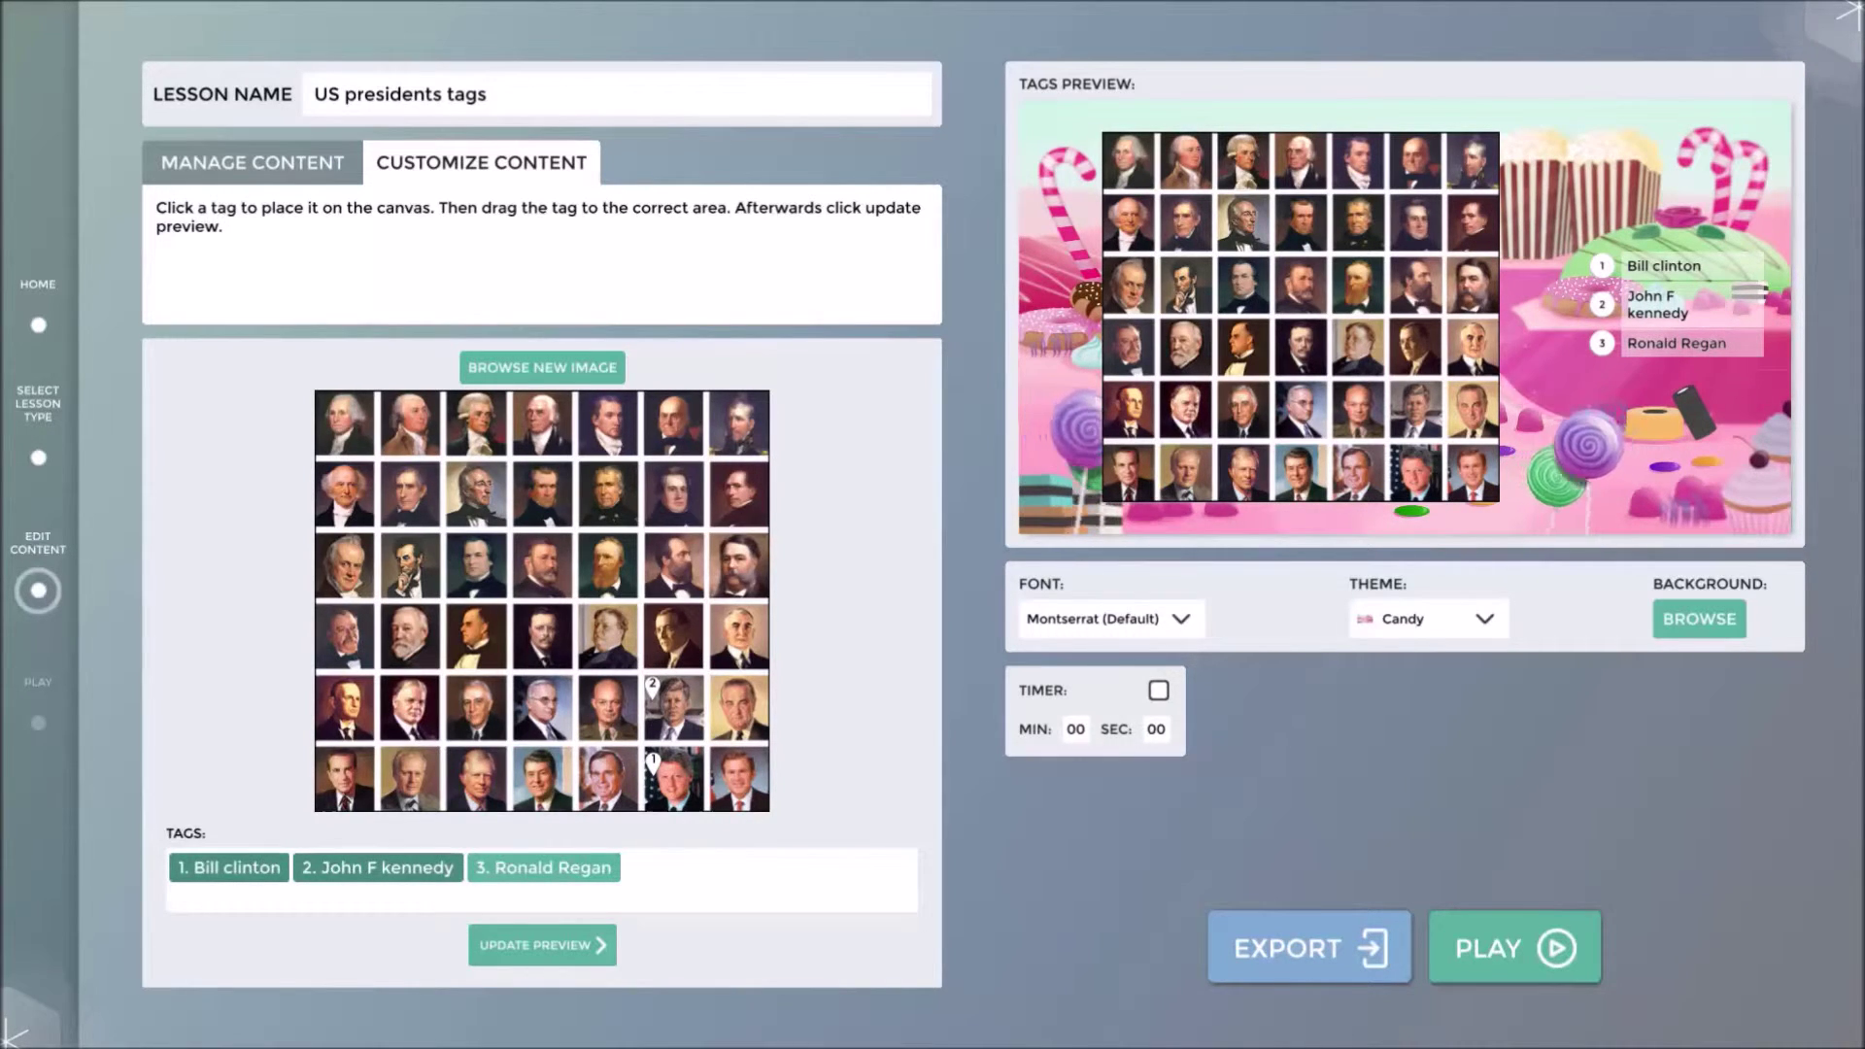
left_click(544, 867)
left_click_drag(542, 596, 526, 760)
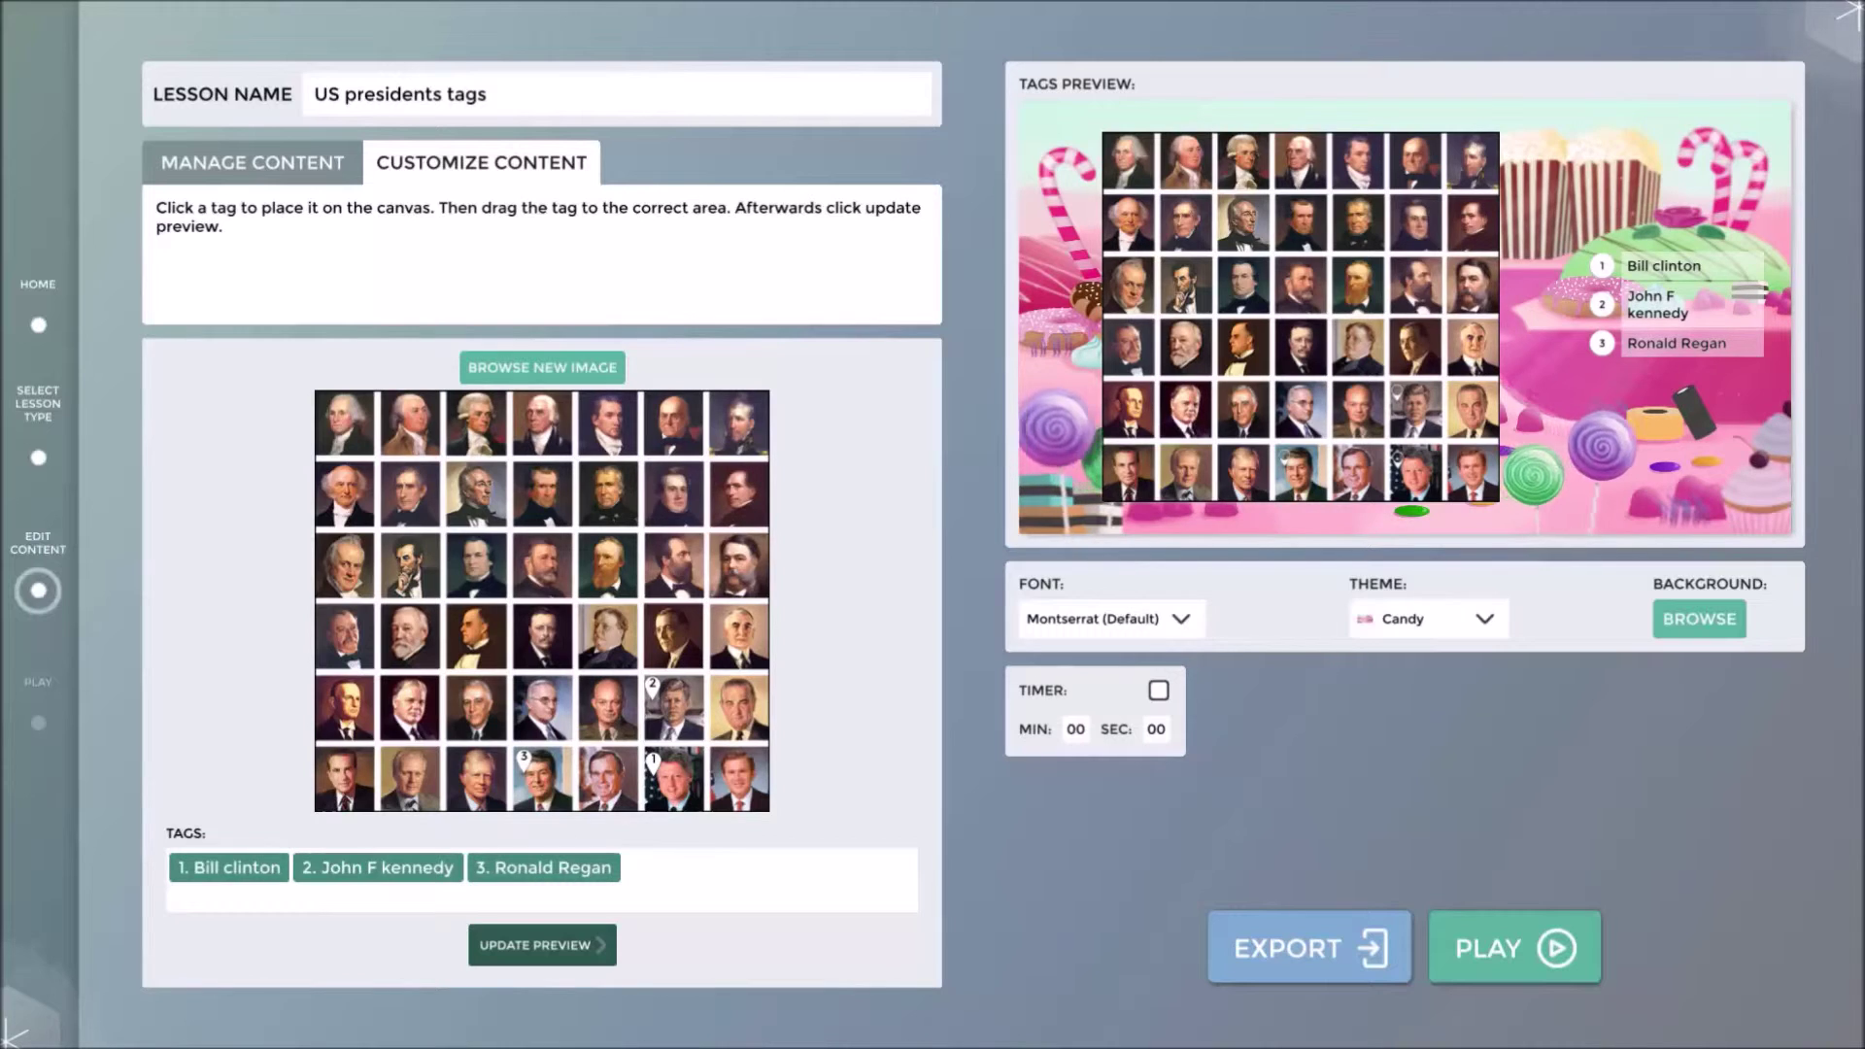
left_click(1112, 619)
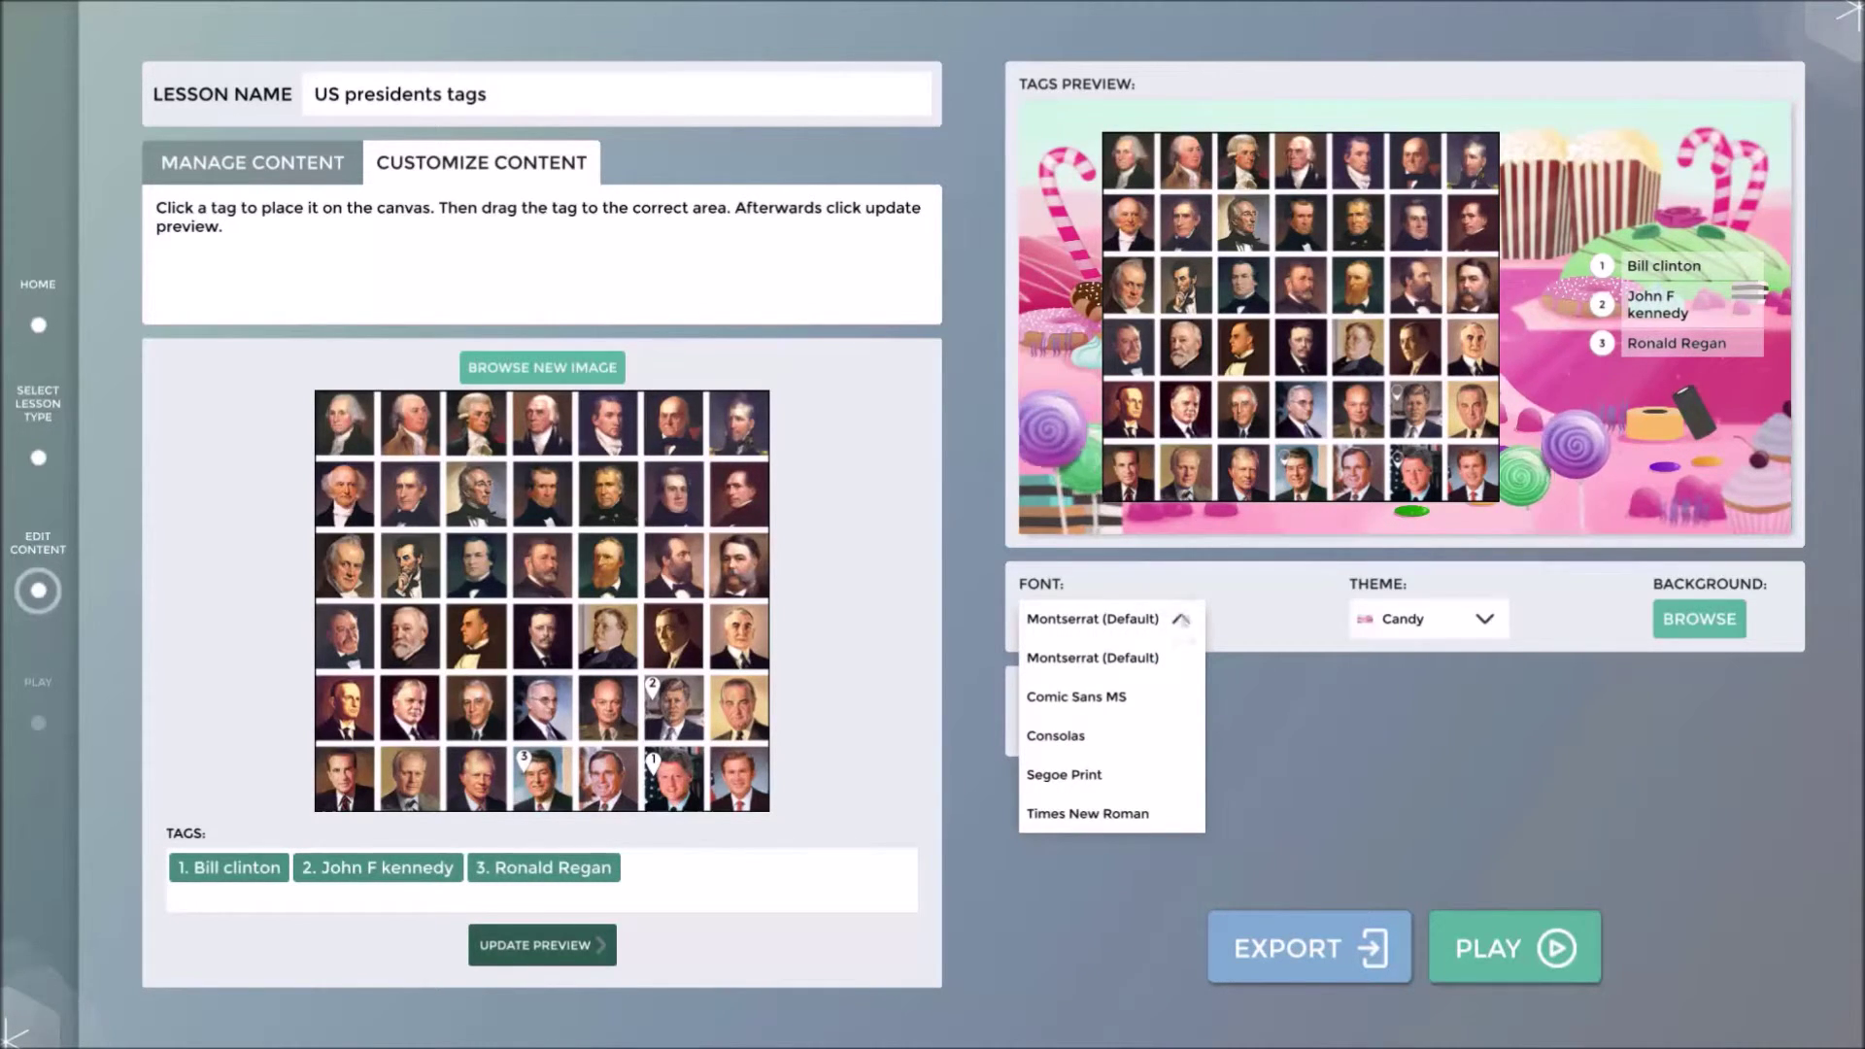
left_click(1180, 619)
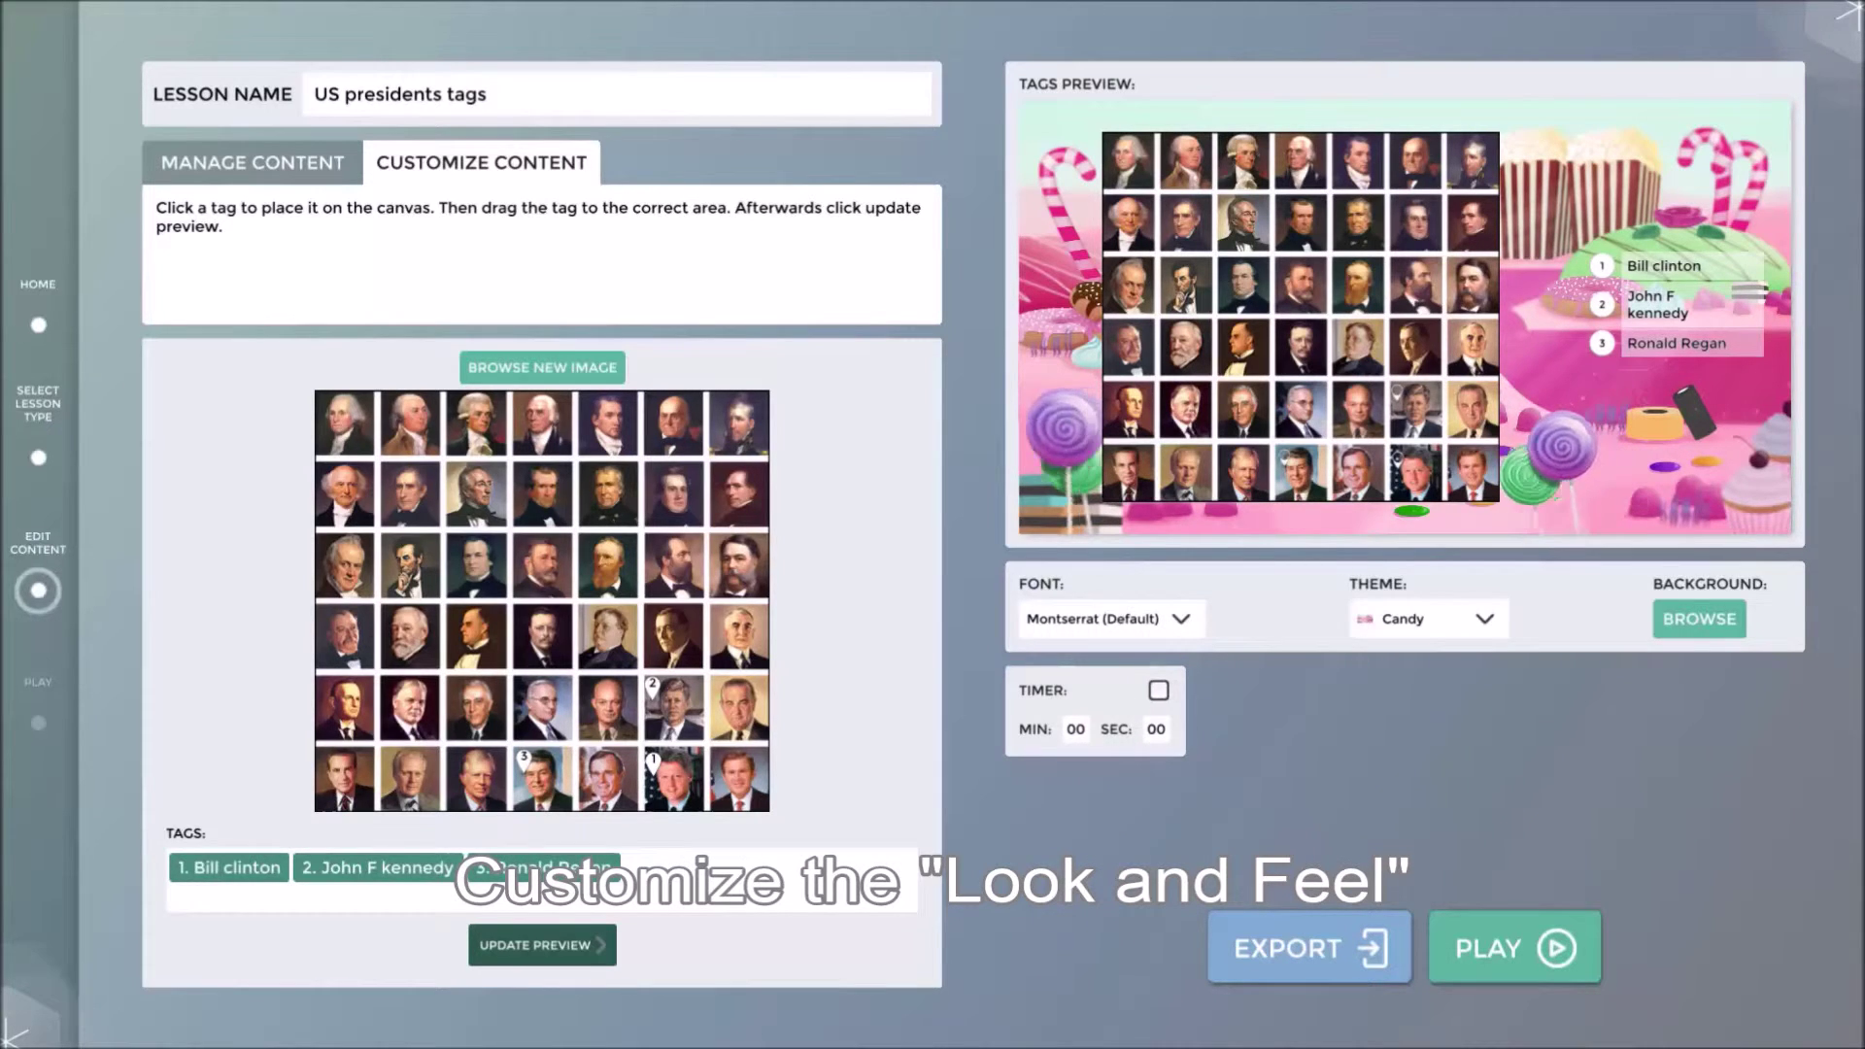
Set the lesson timer to 30 seconds and use a close-up waving flag from a "us flag" image search as the background
left_click(1156, 731)
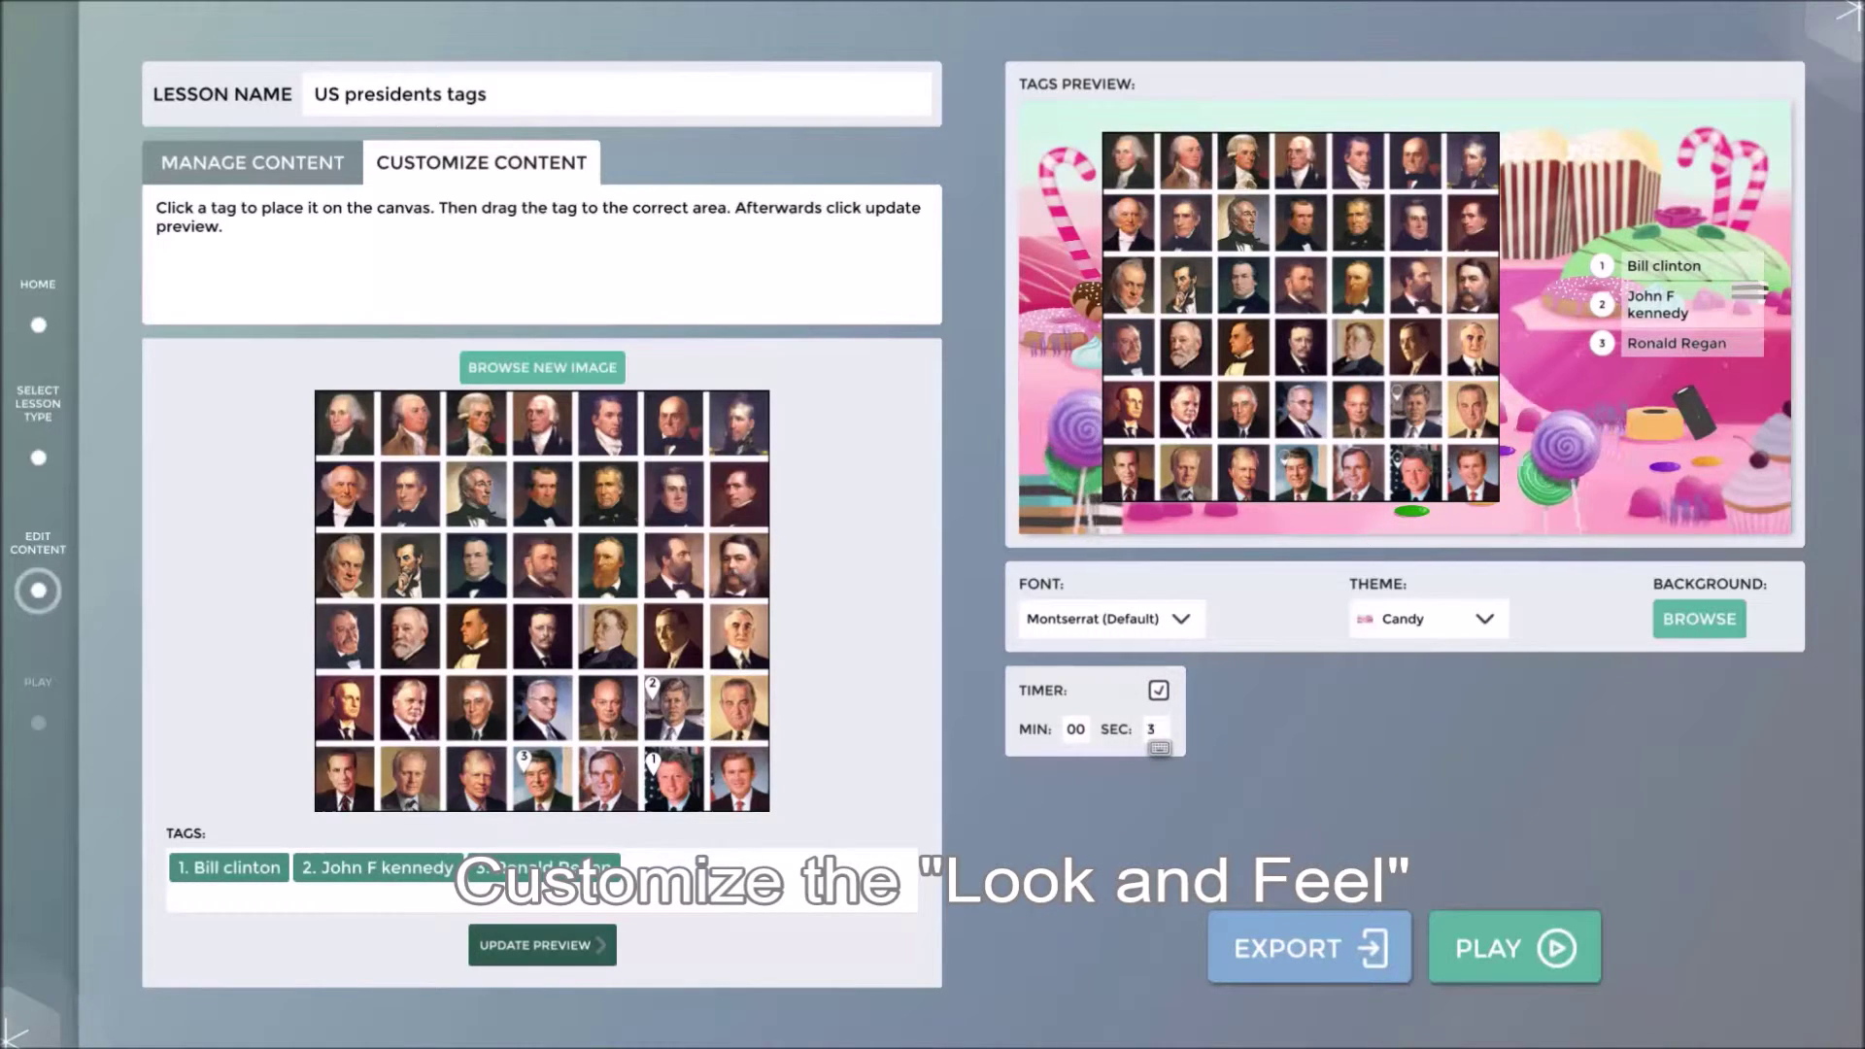
left_click(1699, 619)
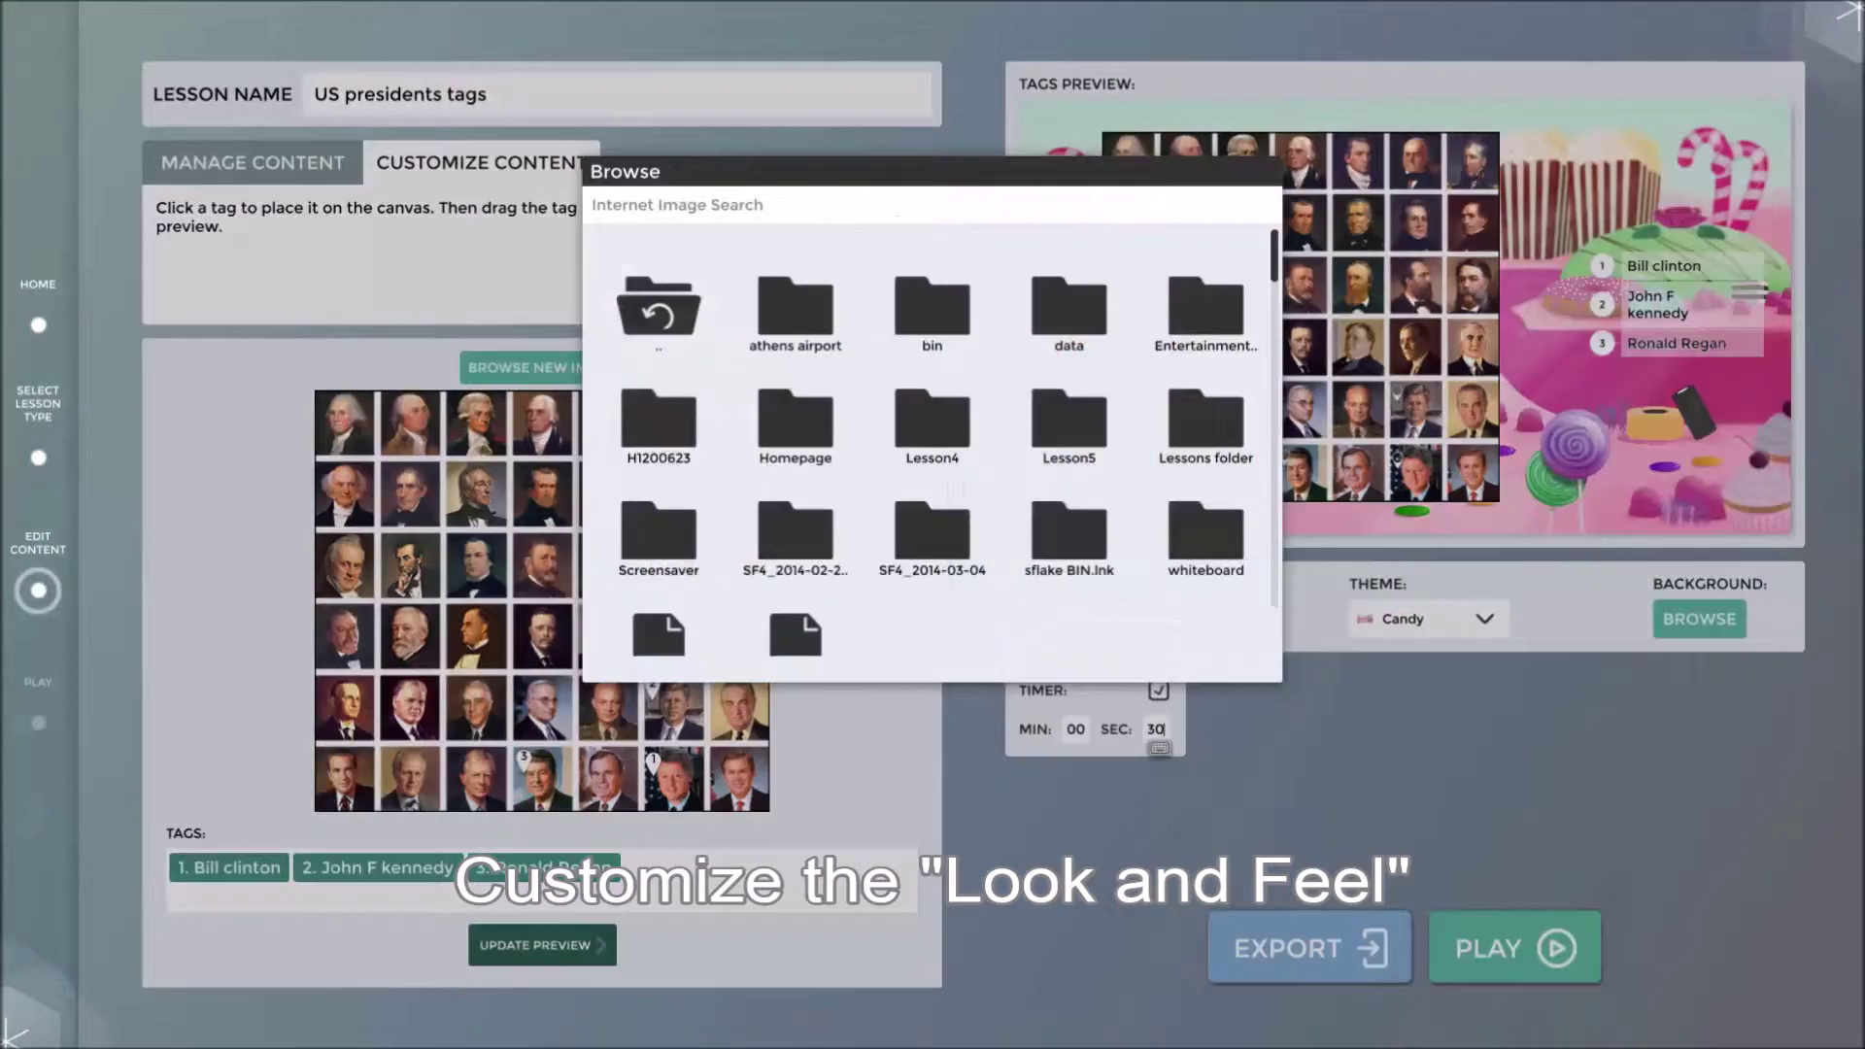
left_click(677, 205)
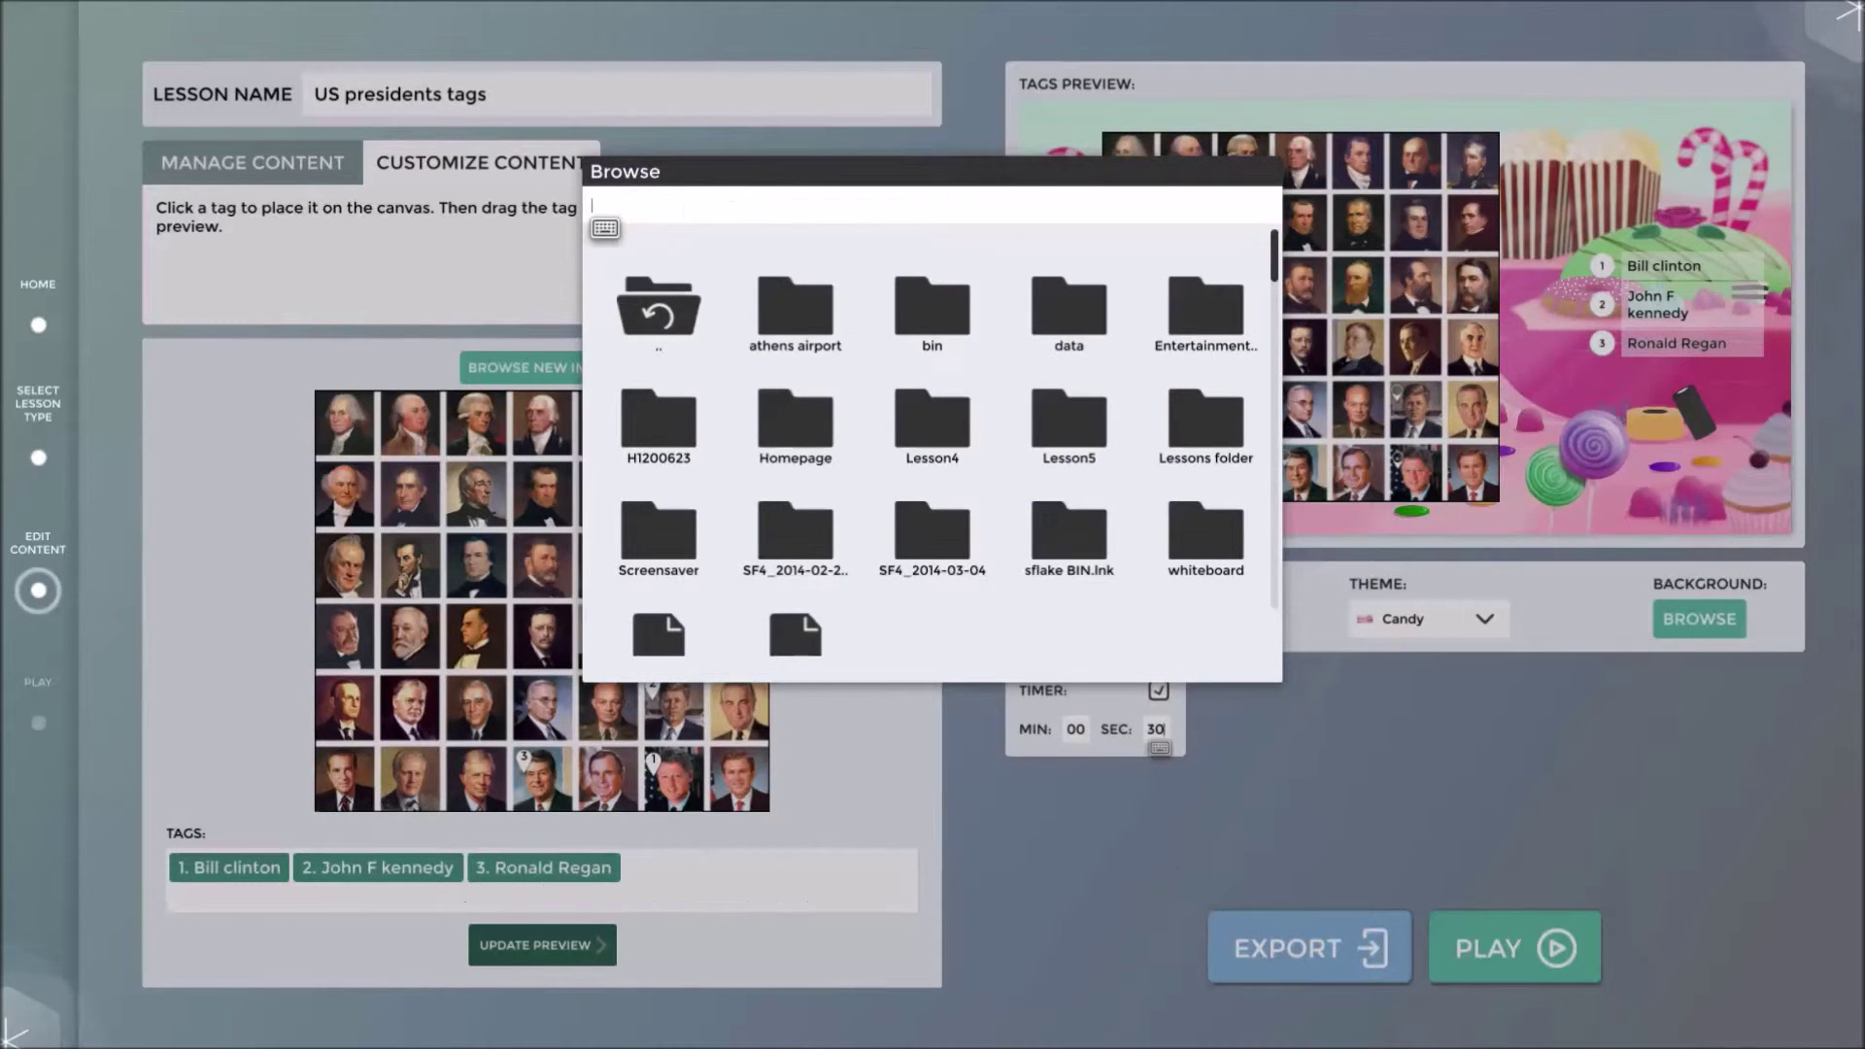
type("us flag")
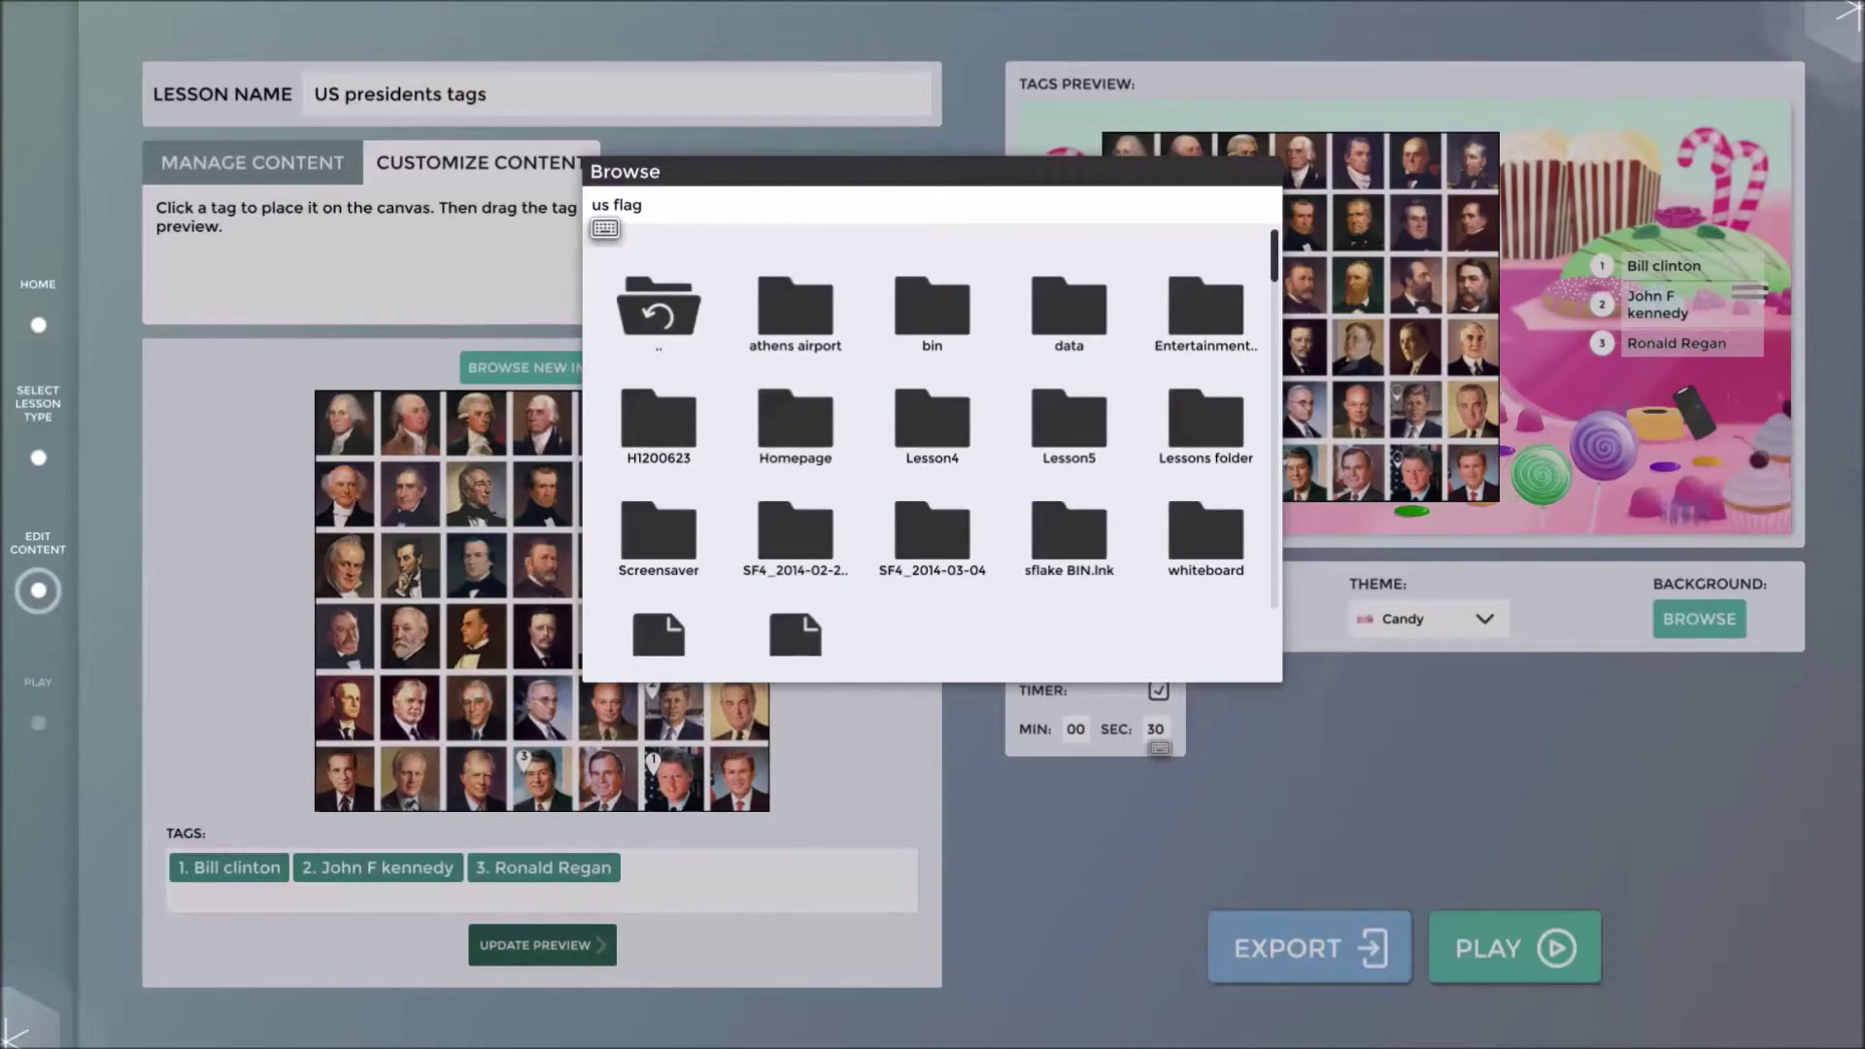
key("Return")
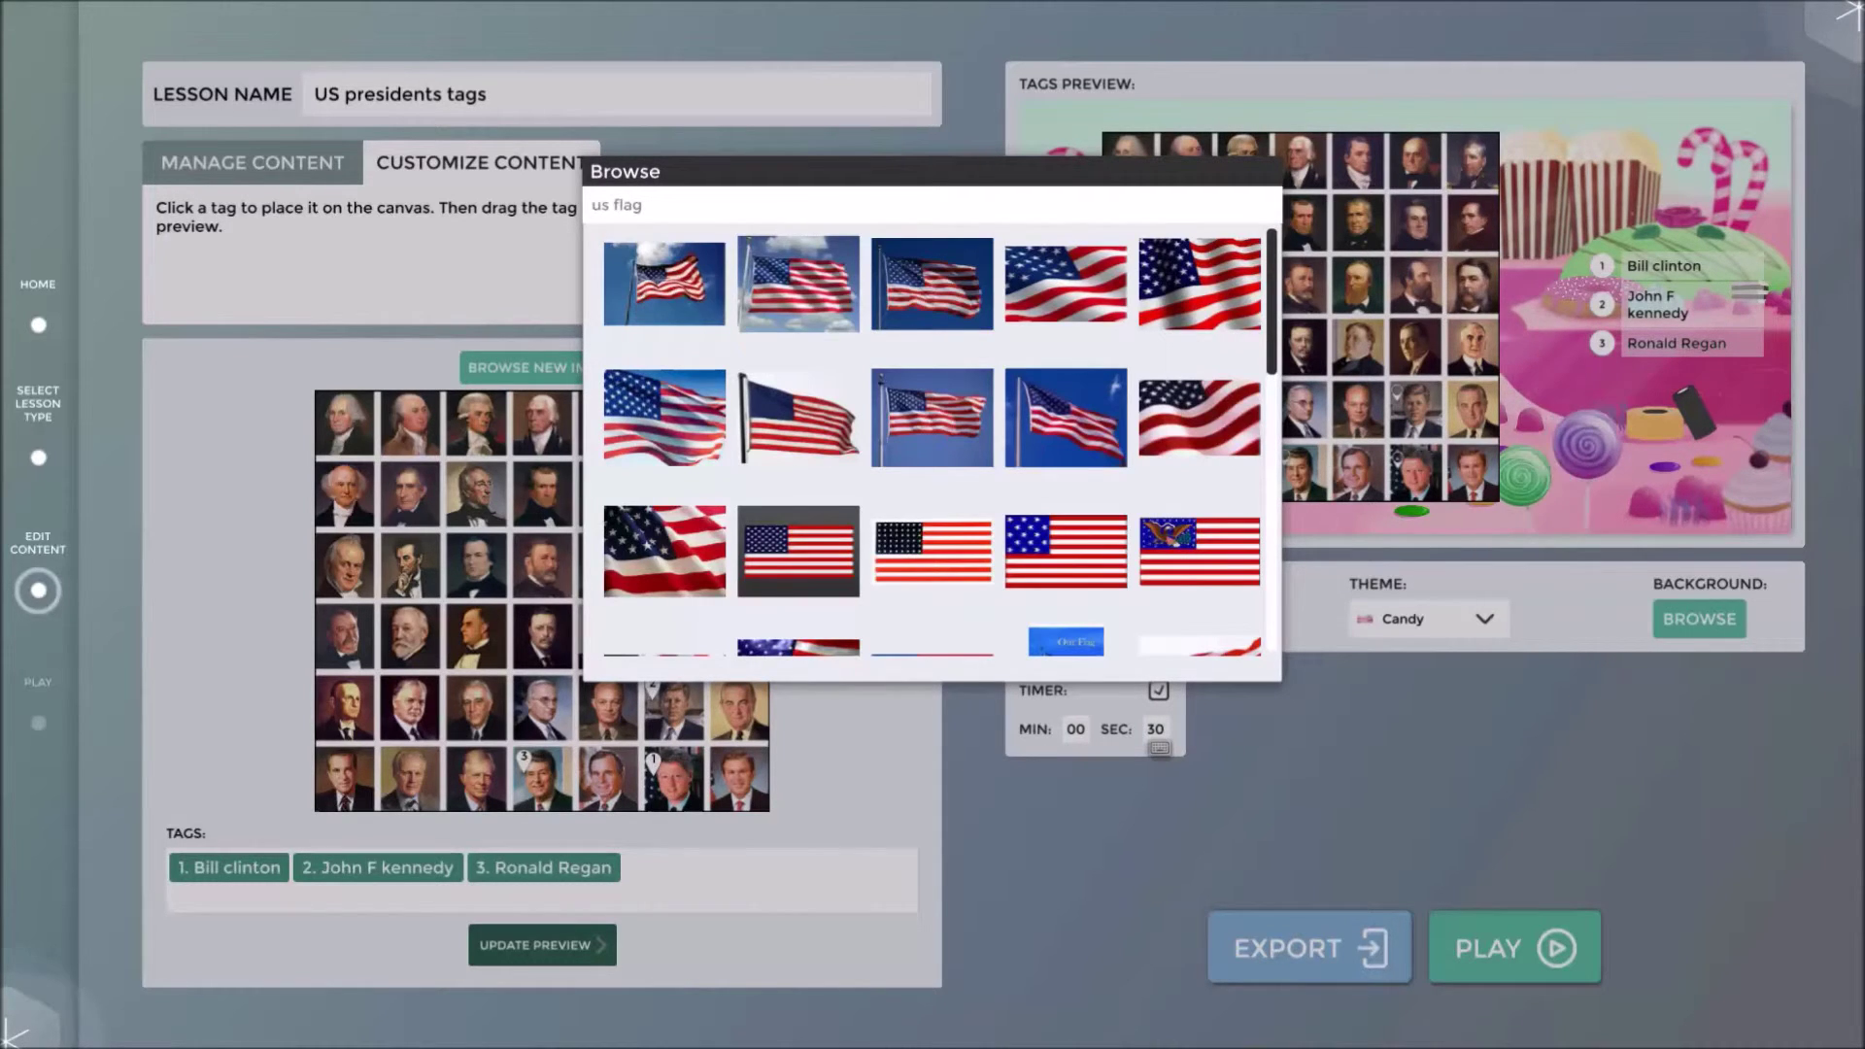
left_click(664, 550)
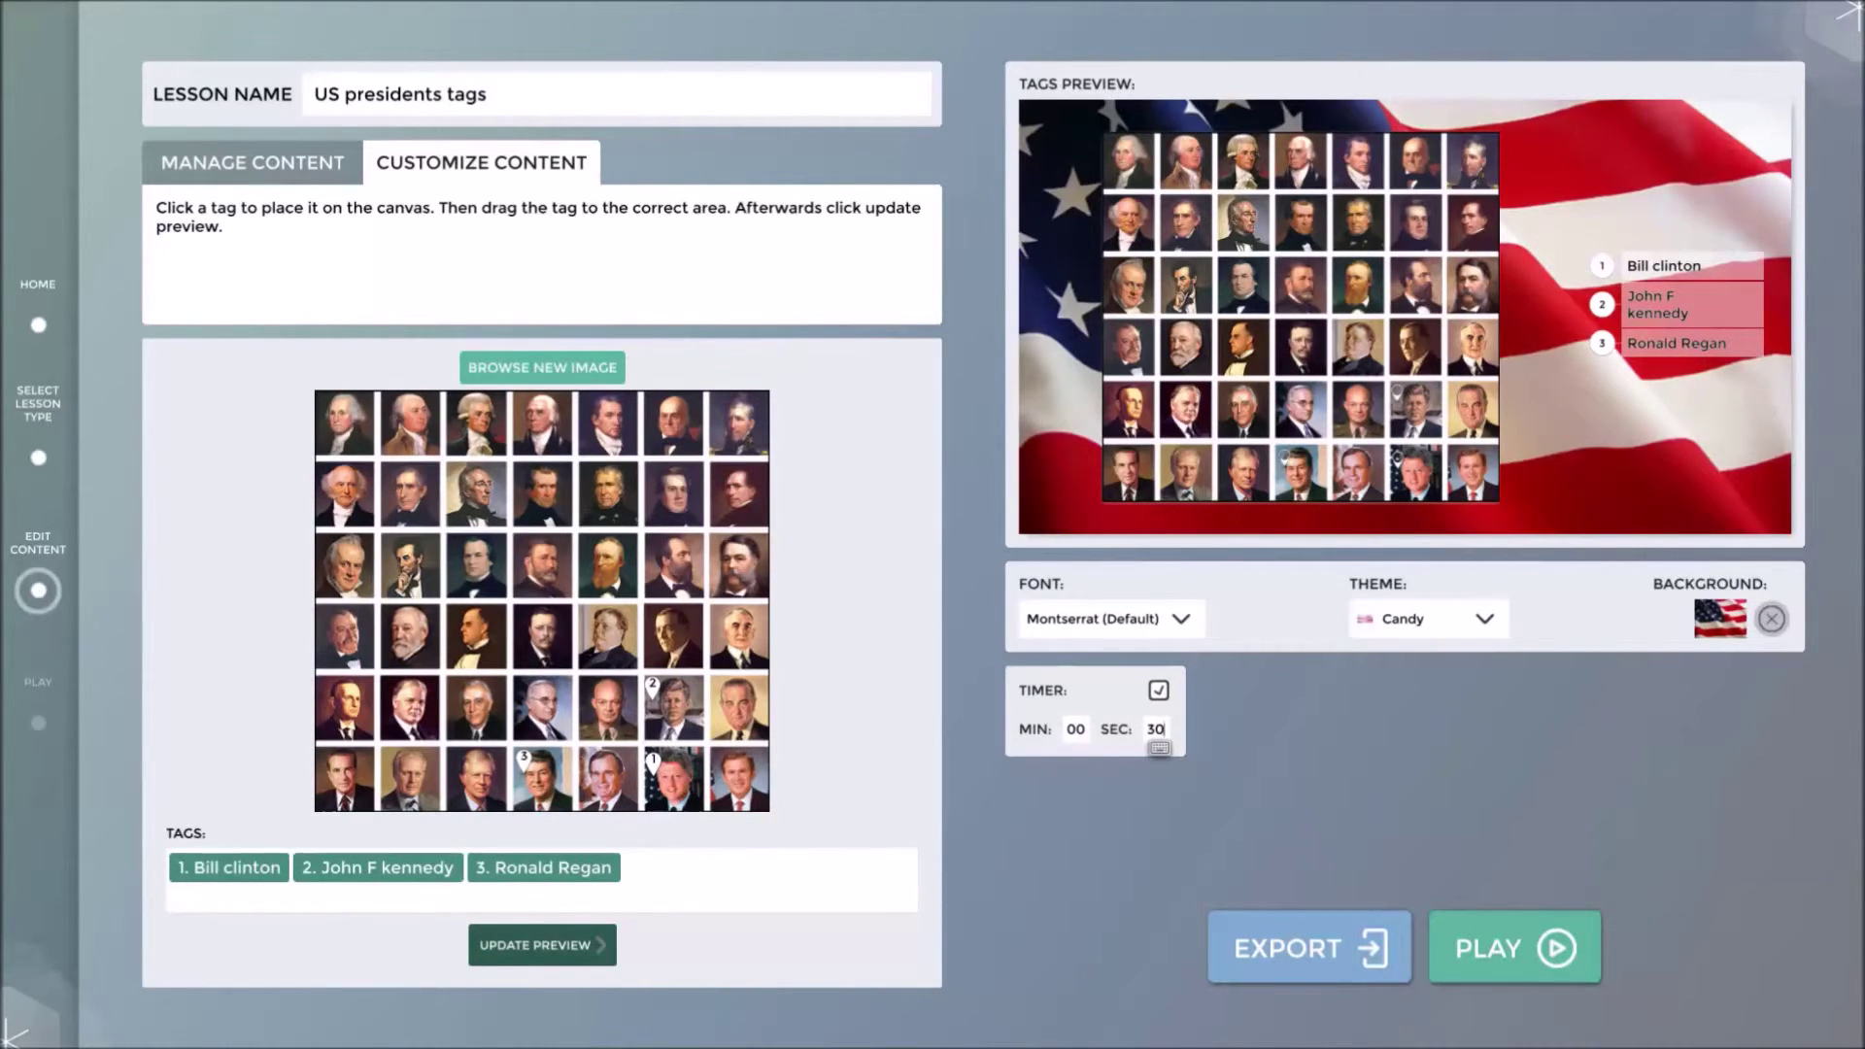
Play the finished US presidents tags lesson
left_click(1464, 949)
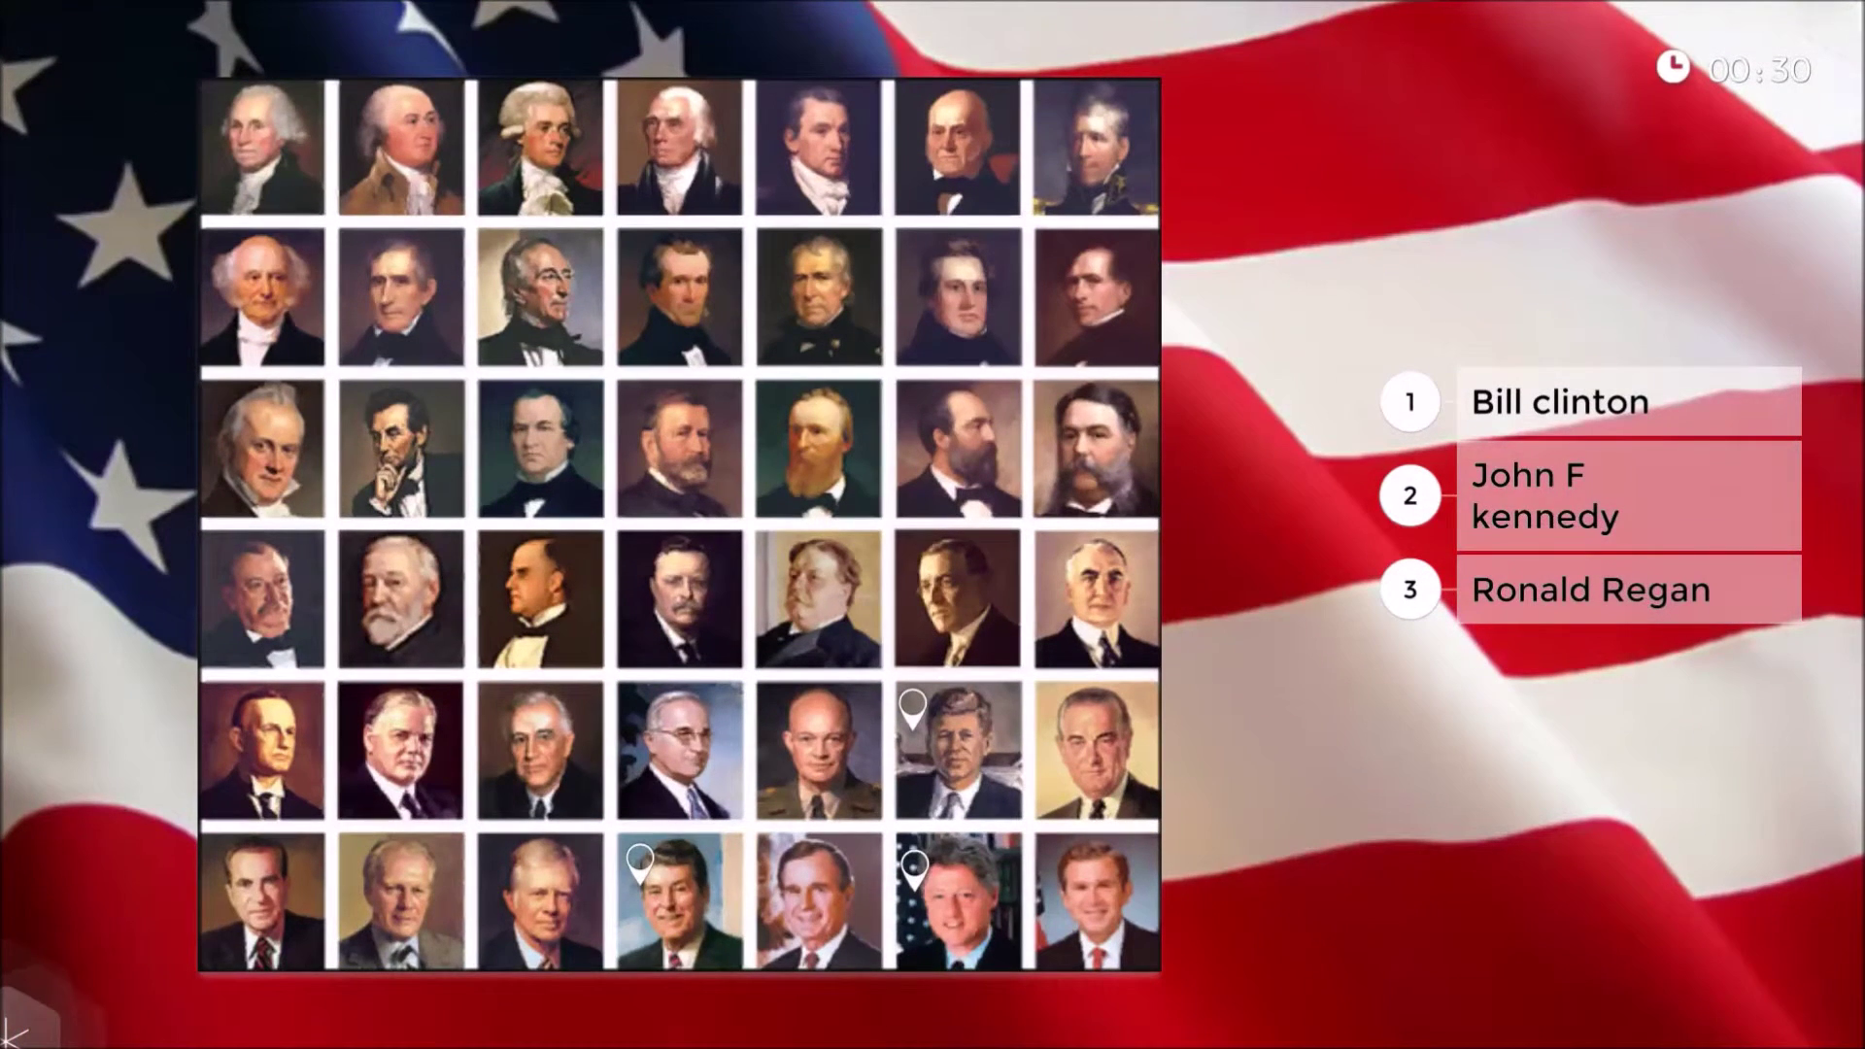
Place tag 1 on Bill clinton's portrait, tag 2 on John F kennedy's marker and tag 3 just below that marker
mouse_move(1402, 406)
left_mouse_down()
mouse_move(1074, 667)
mouse_move(913, 865)
left_mouse_up()
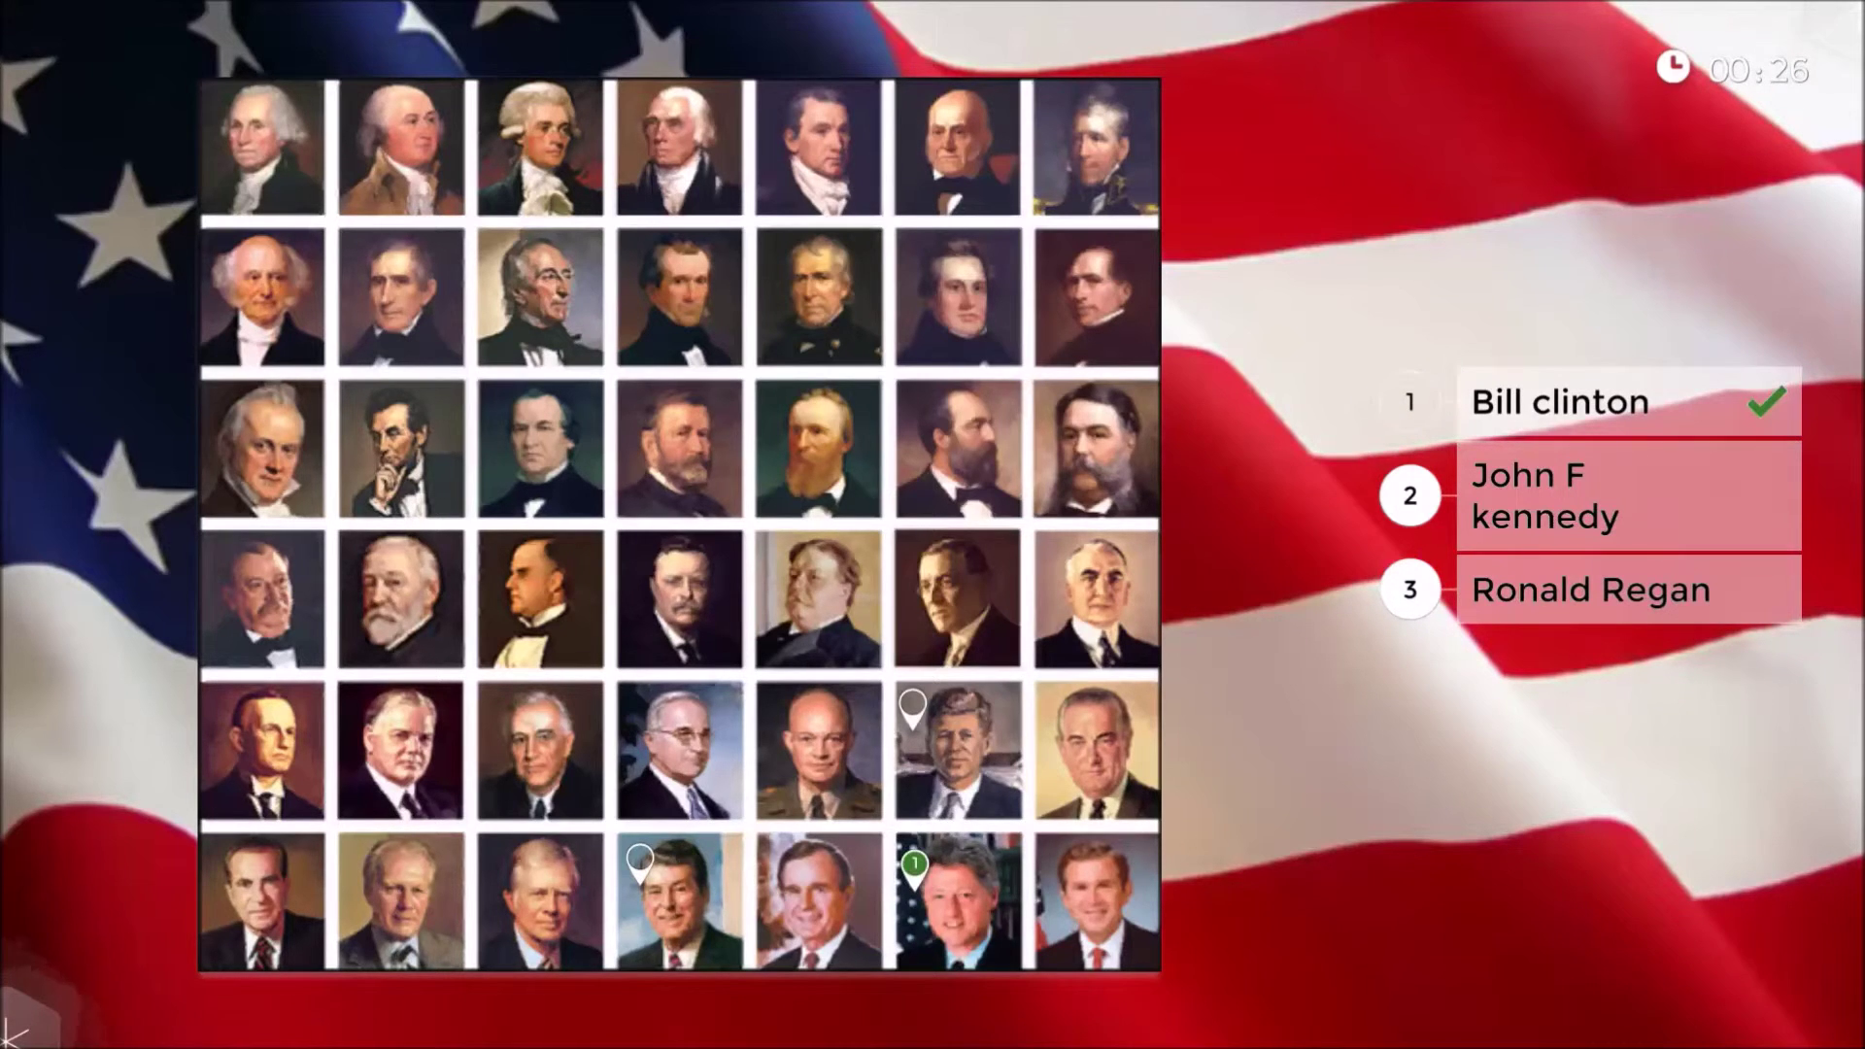
mouse_move(1411, 496)
left_mouse_down()
mouse_move(913, 772)
mouse_move(913, 709)
left_mouse_up()
mouse_move(1410, 590)
left_mouse_down()
mouse_move(851, 847)
mouse_move(630, 899)
mouse_move(635, 847)
mouse_move(911, 787)
left_mouse_up()
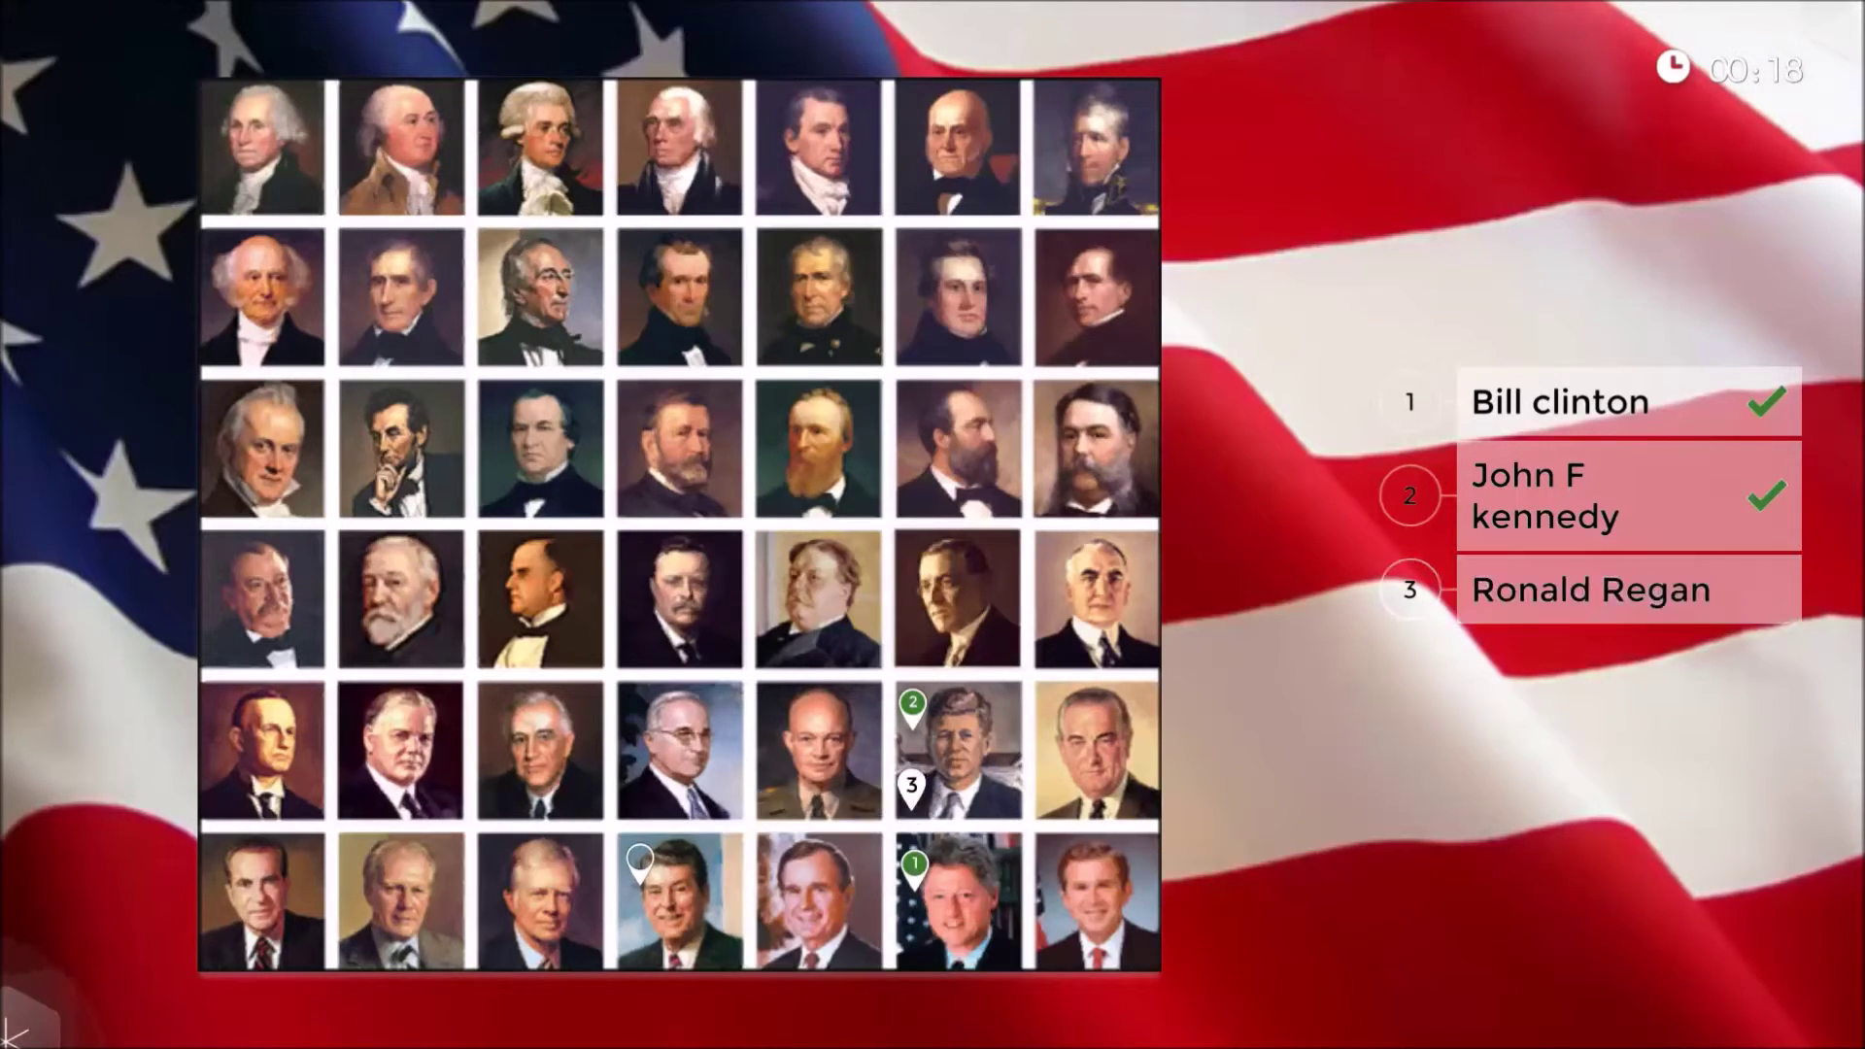
Move tag 1 to Ronald Regan's marker and tag 3 to Bill clinton's marker, and return to the lesson editor
left_click_drag(914, 865, 639, 860)
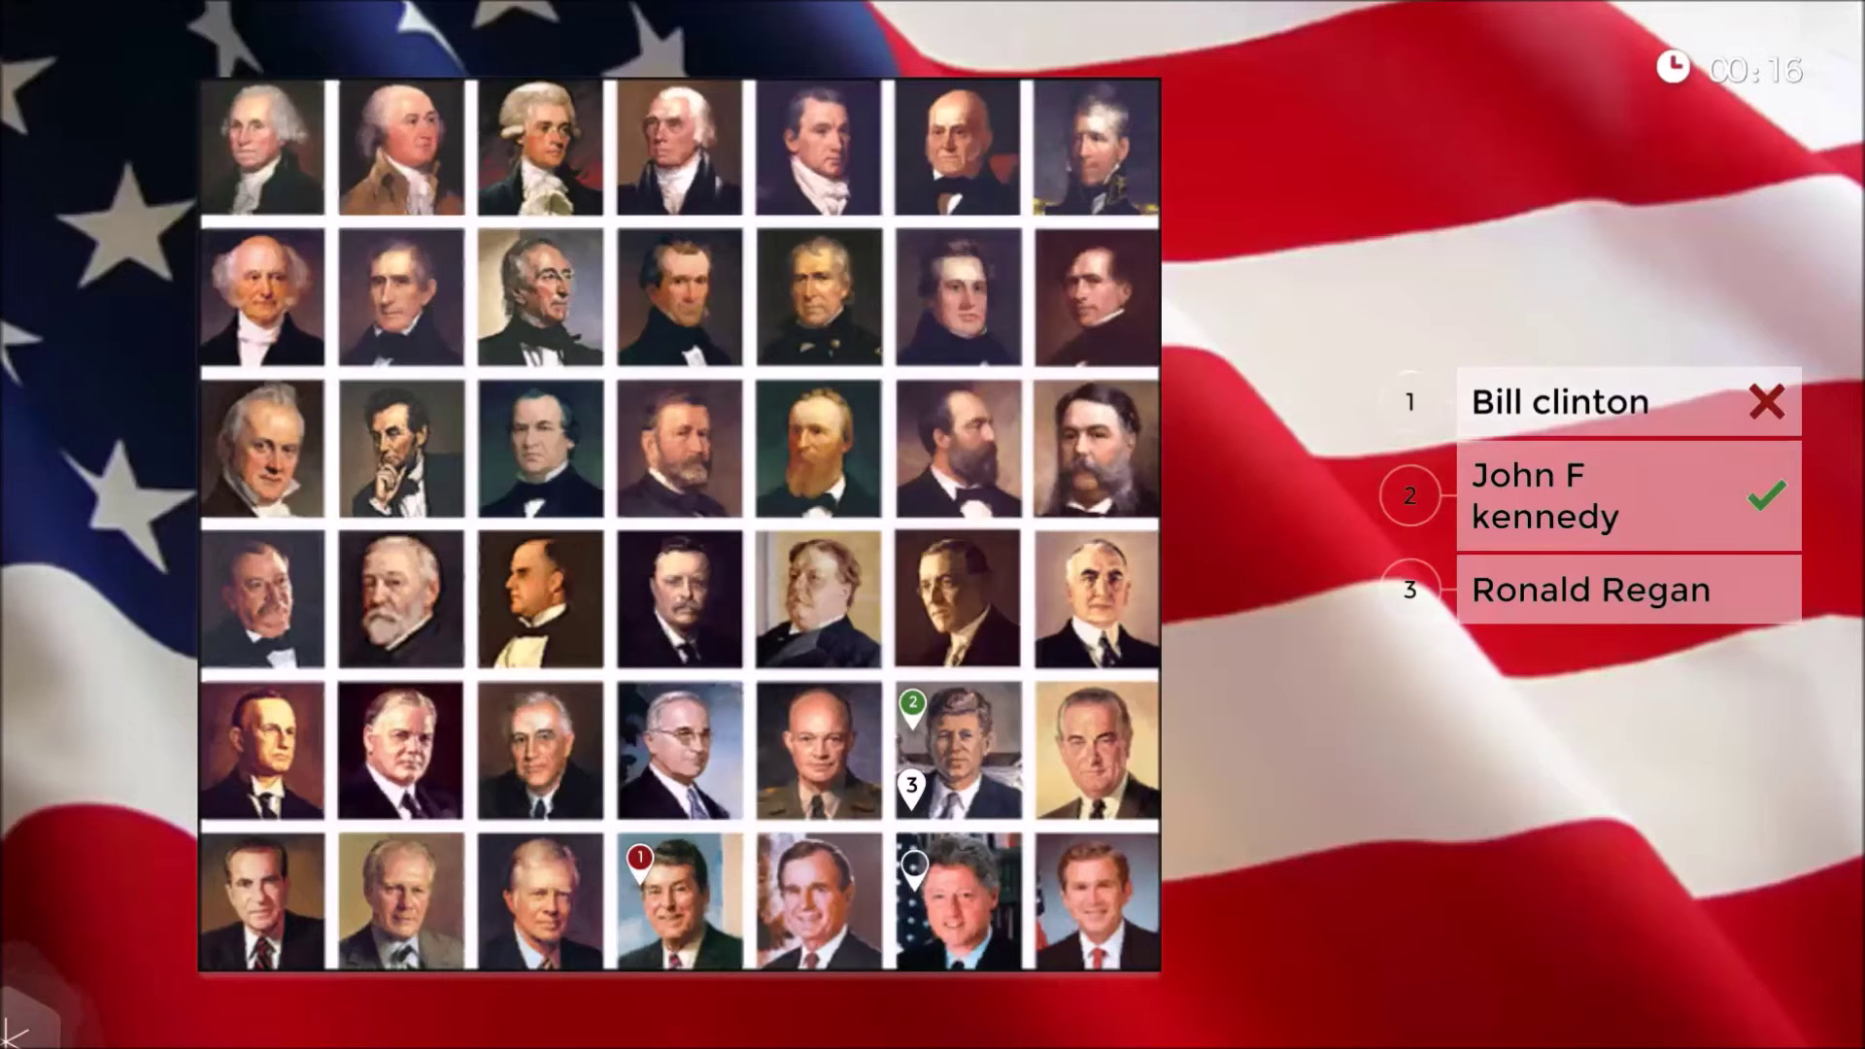
left_click_drag(911, 787, 913, 865)
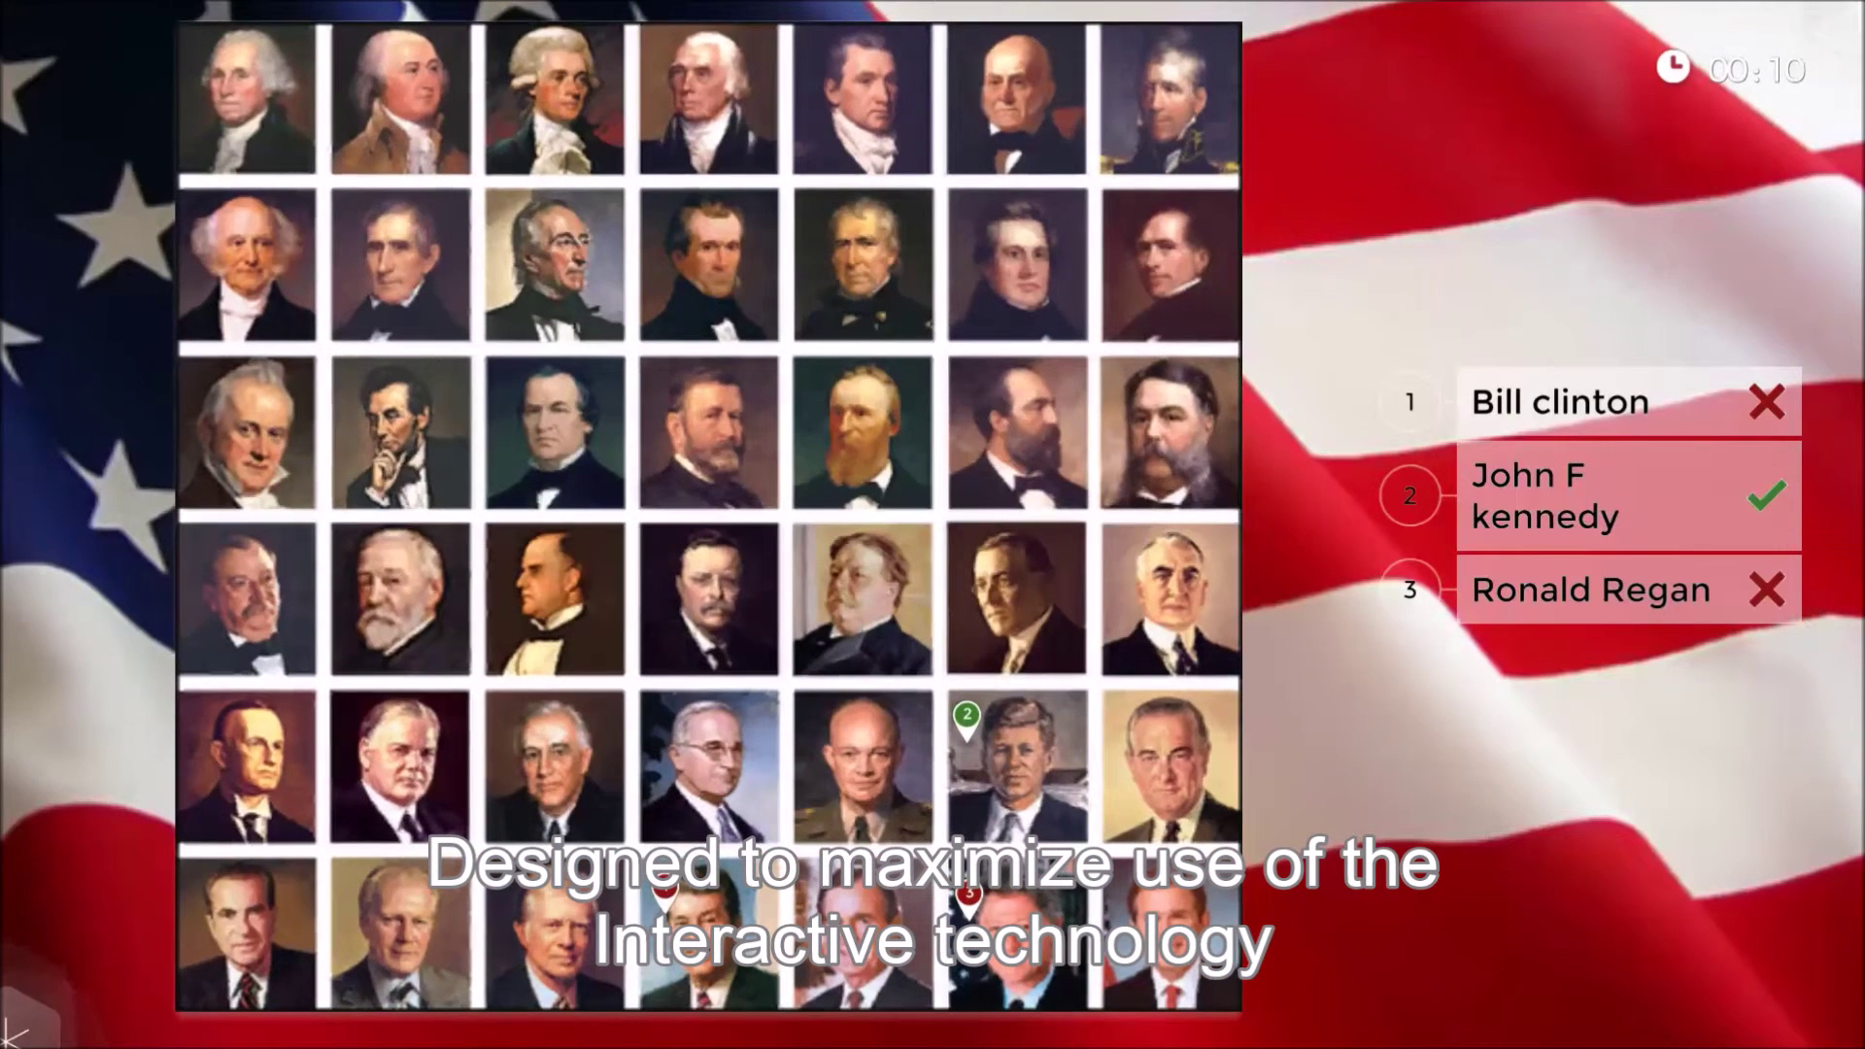
left_click(27, 1017)
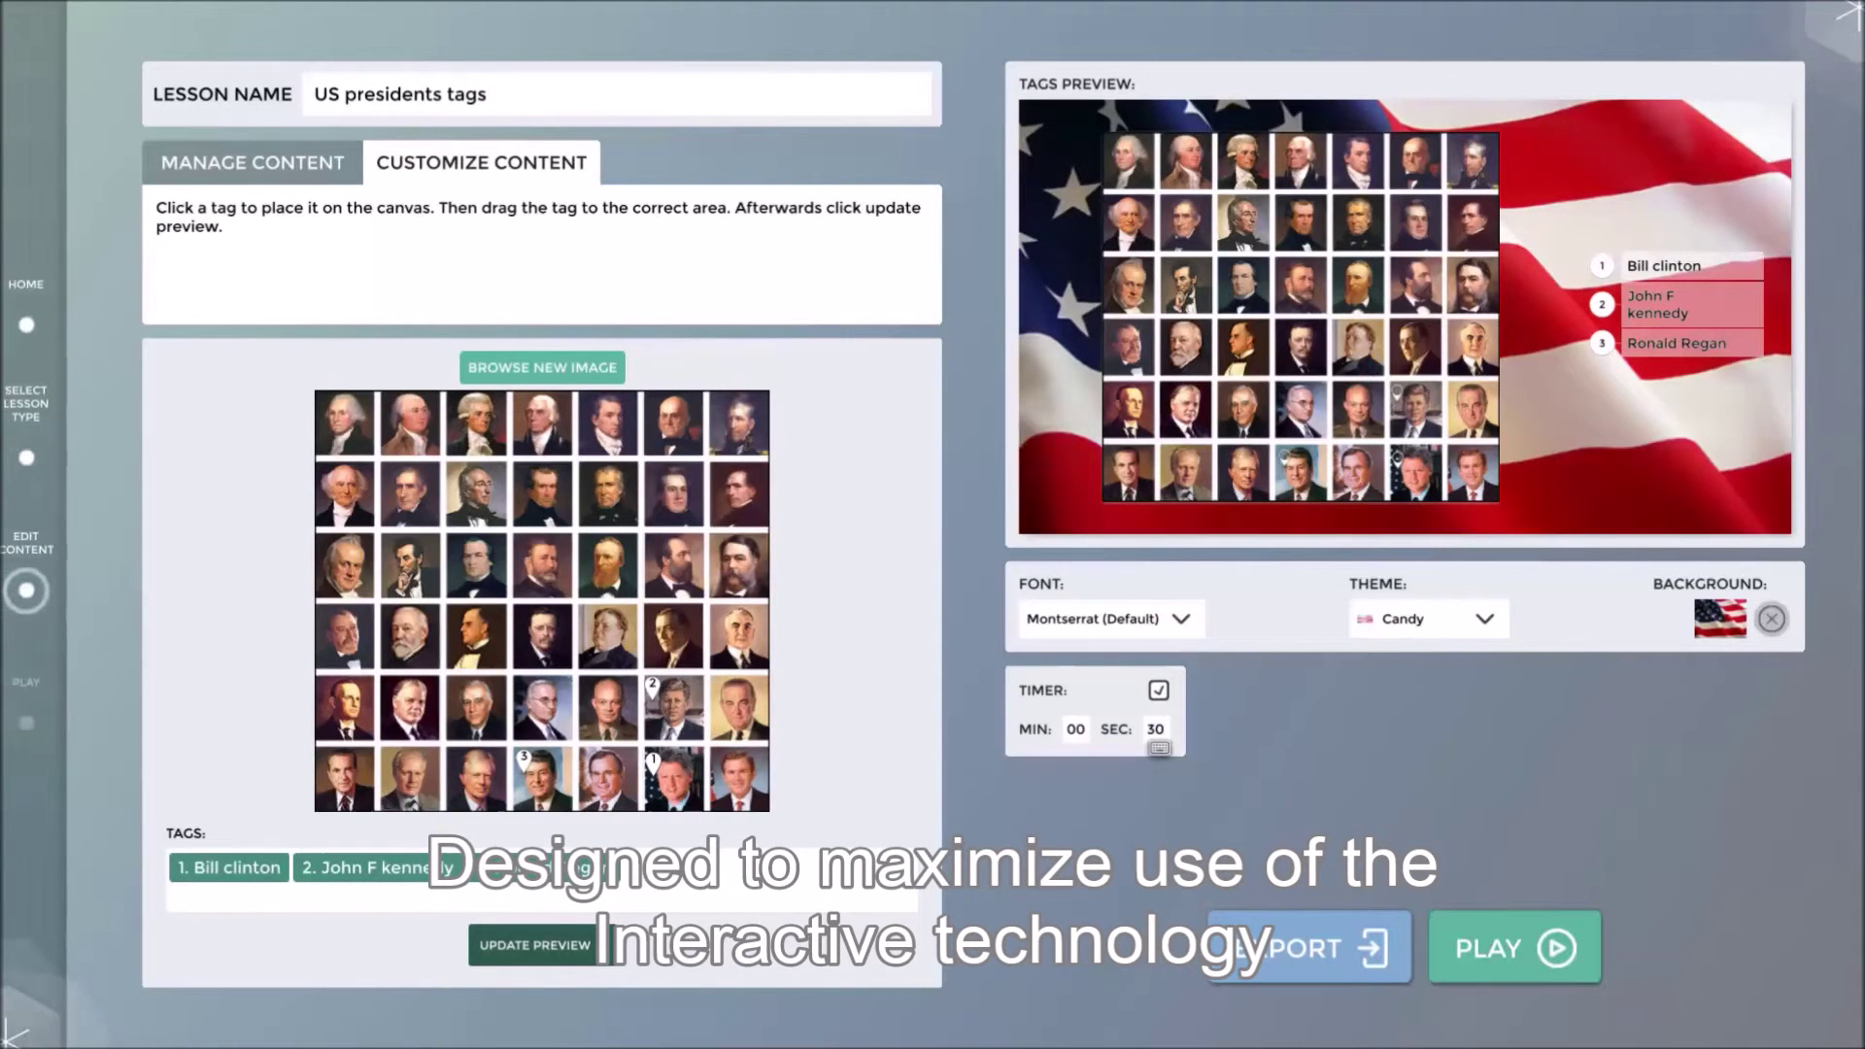
Open the help entry on the Tags lesson type and read how tags and marked locations work
left_click(23, 1022)
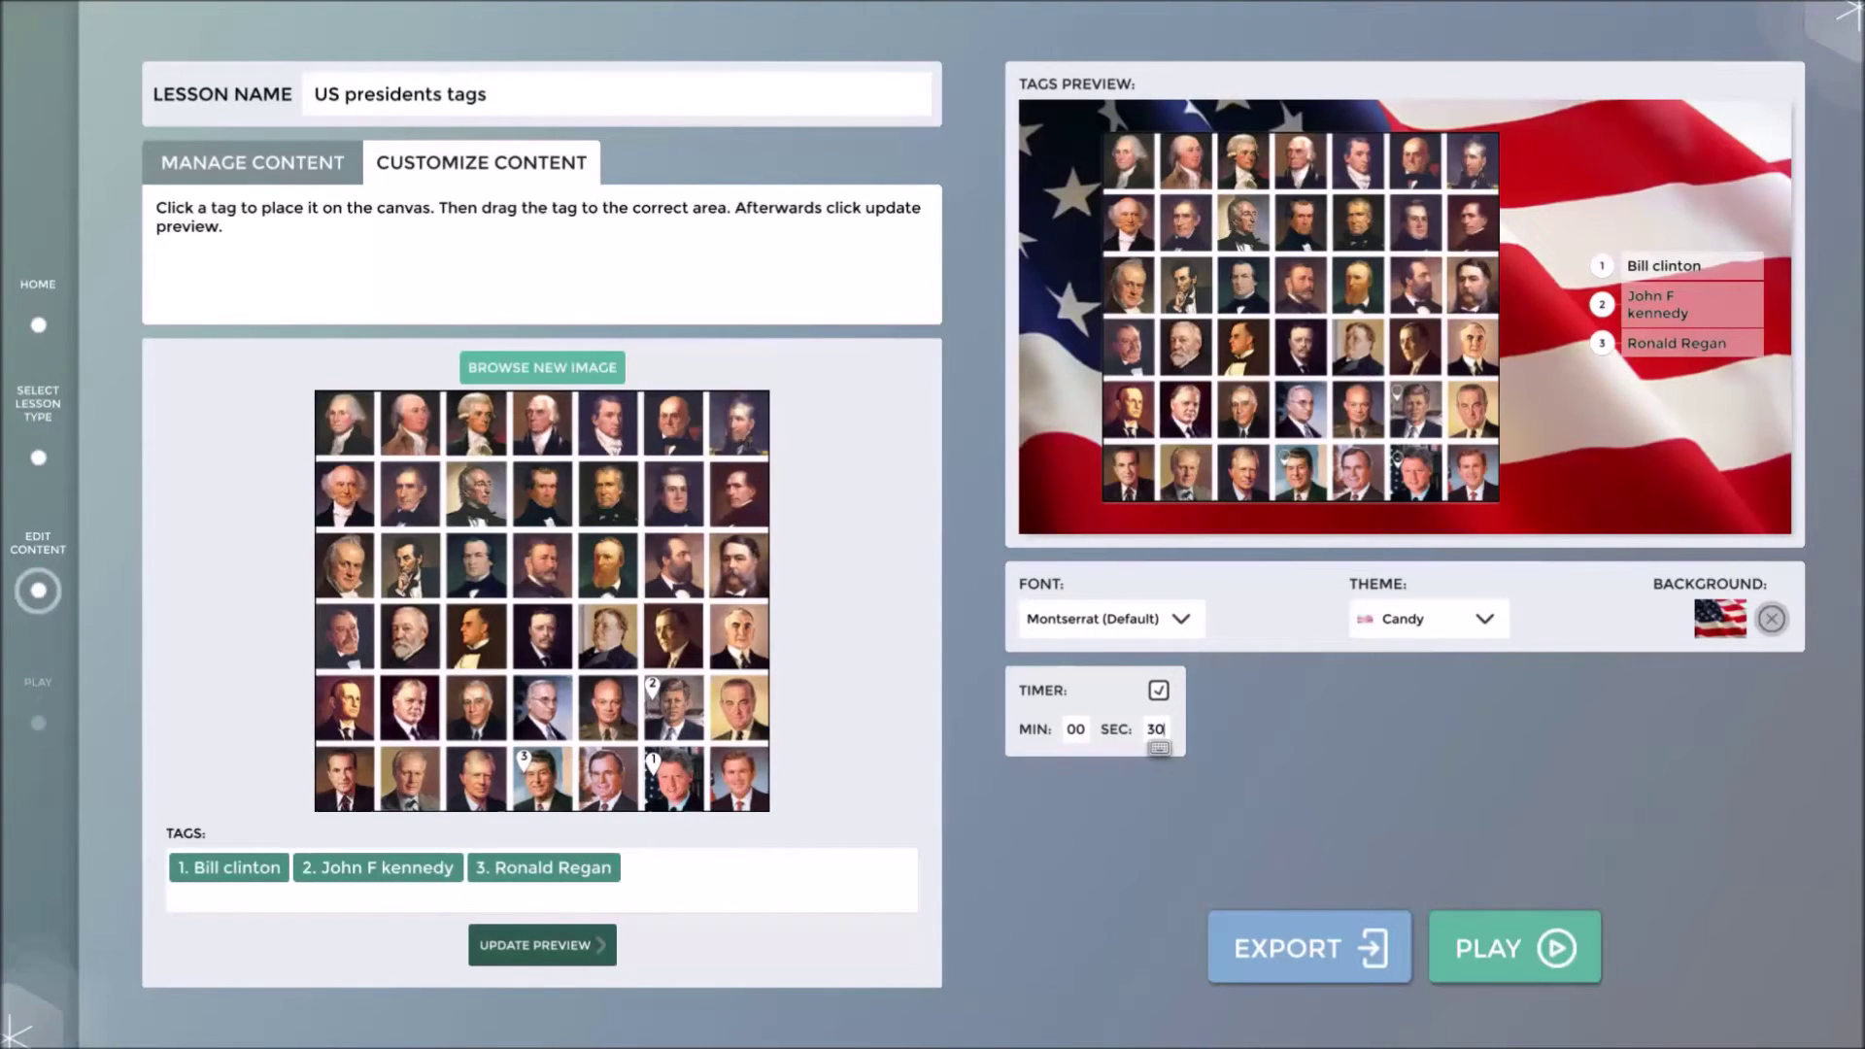
left_click(117, 753)
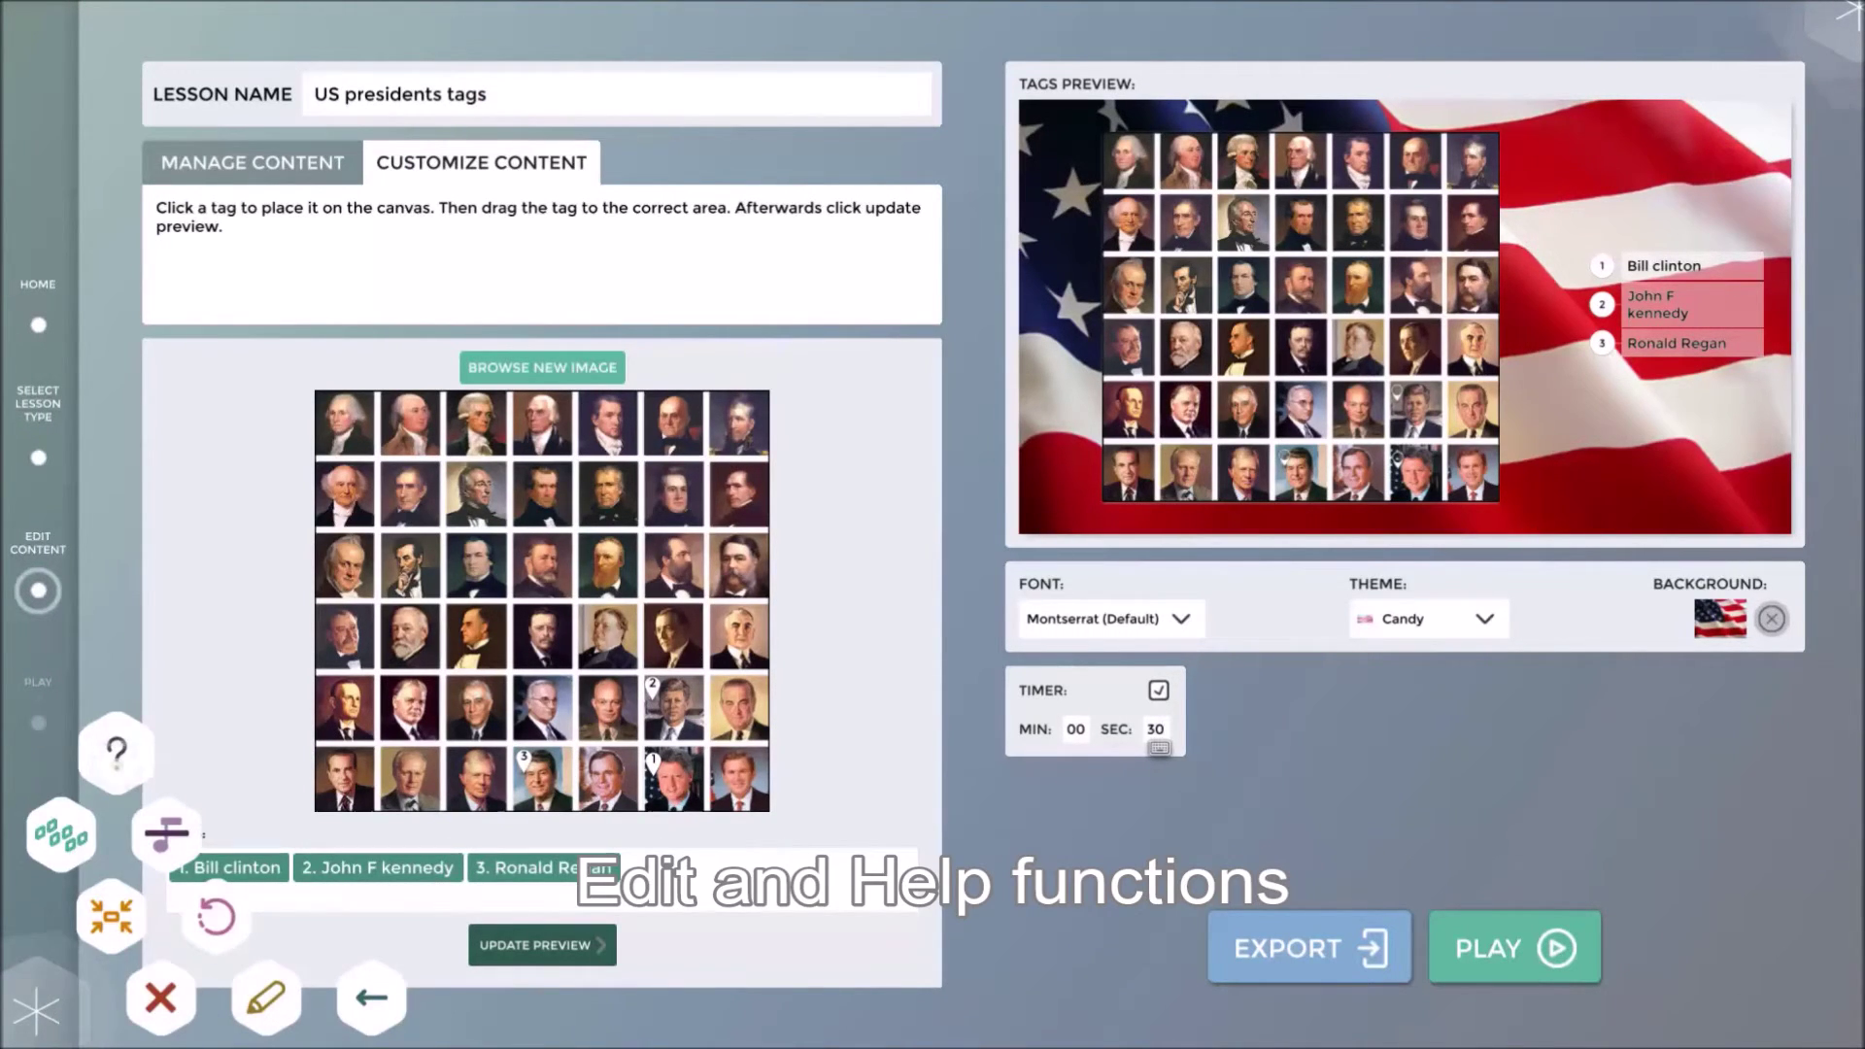
left_click(836, 829)
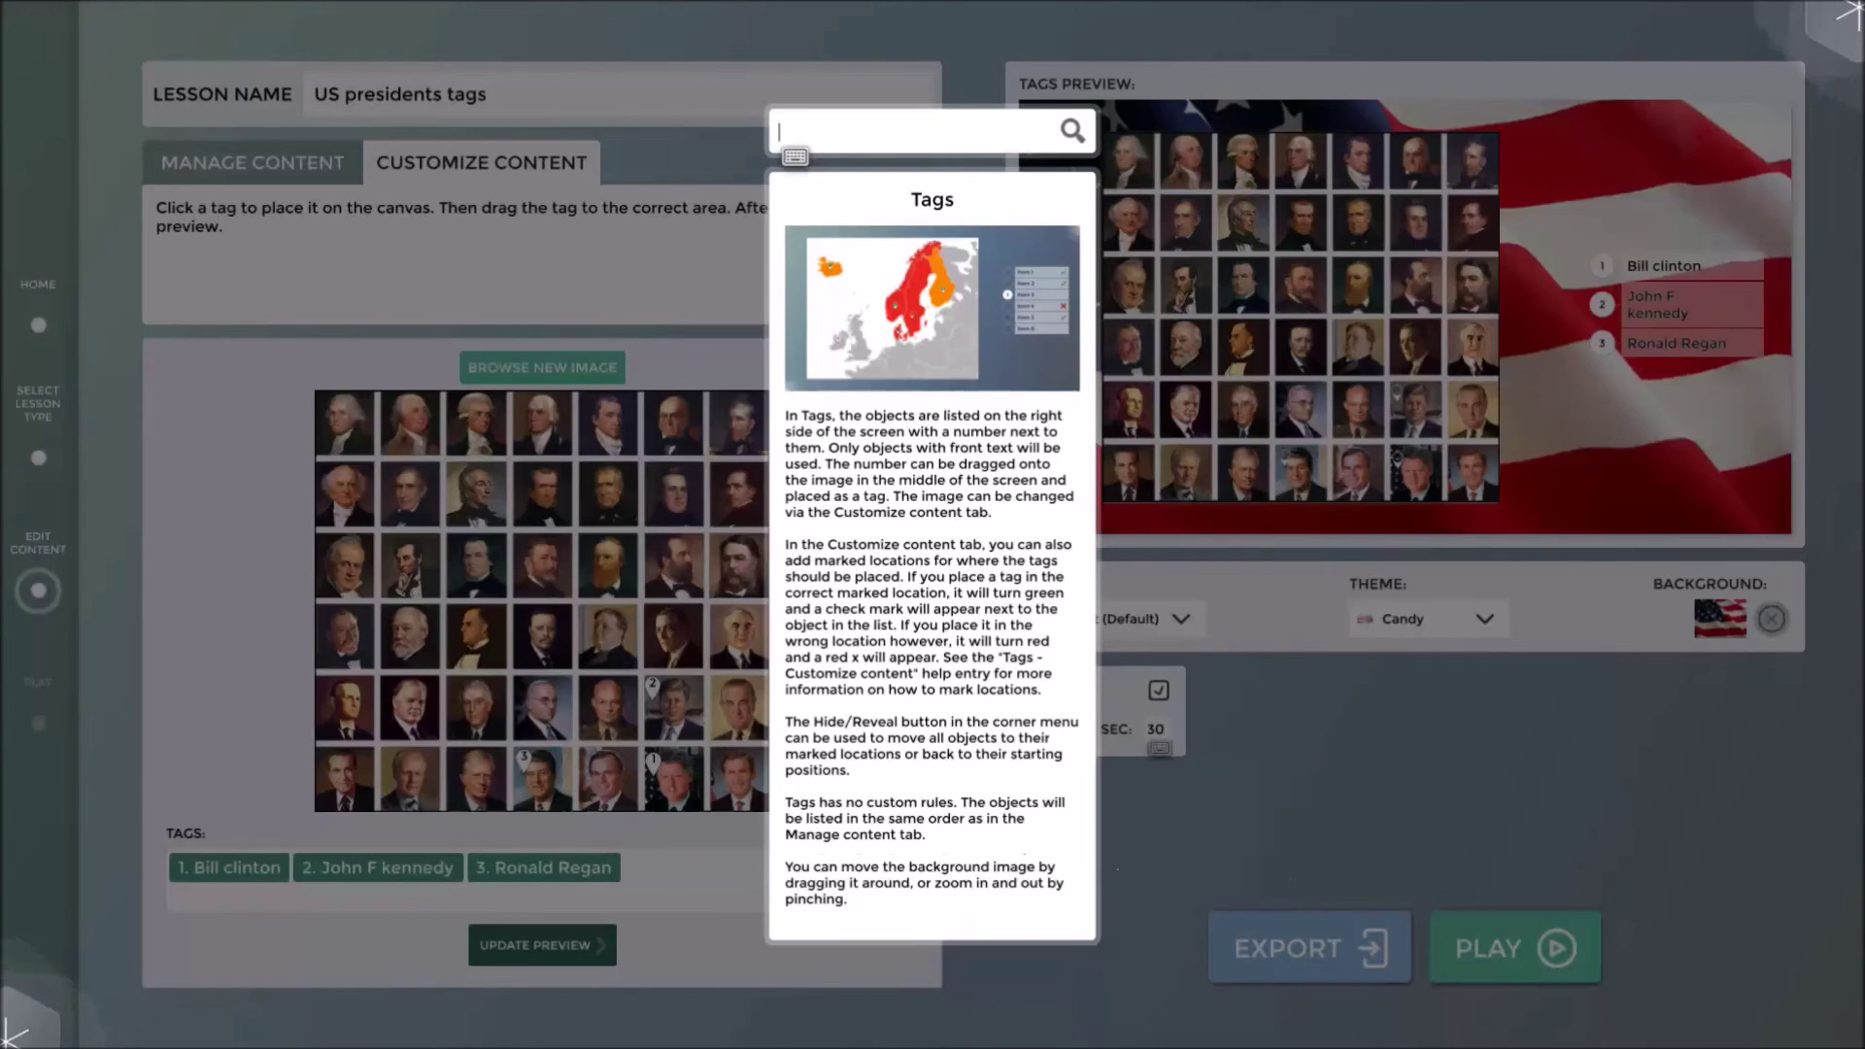
left_click(27, 1020)
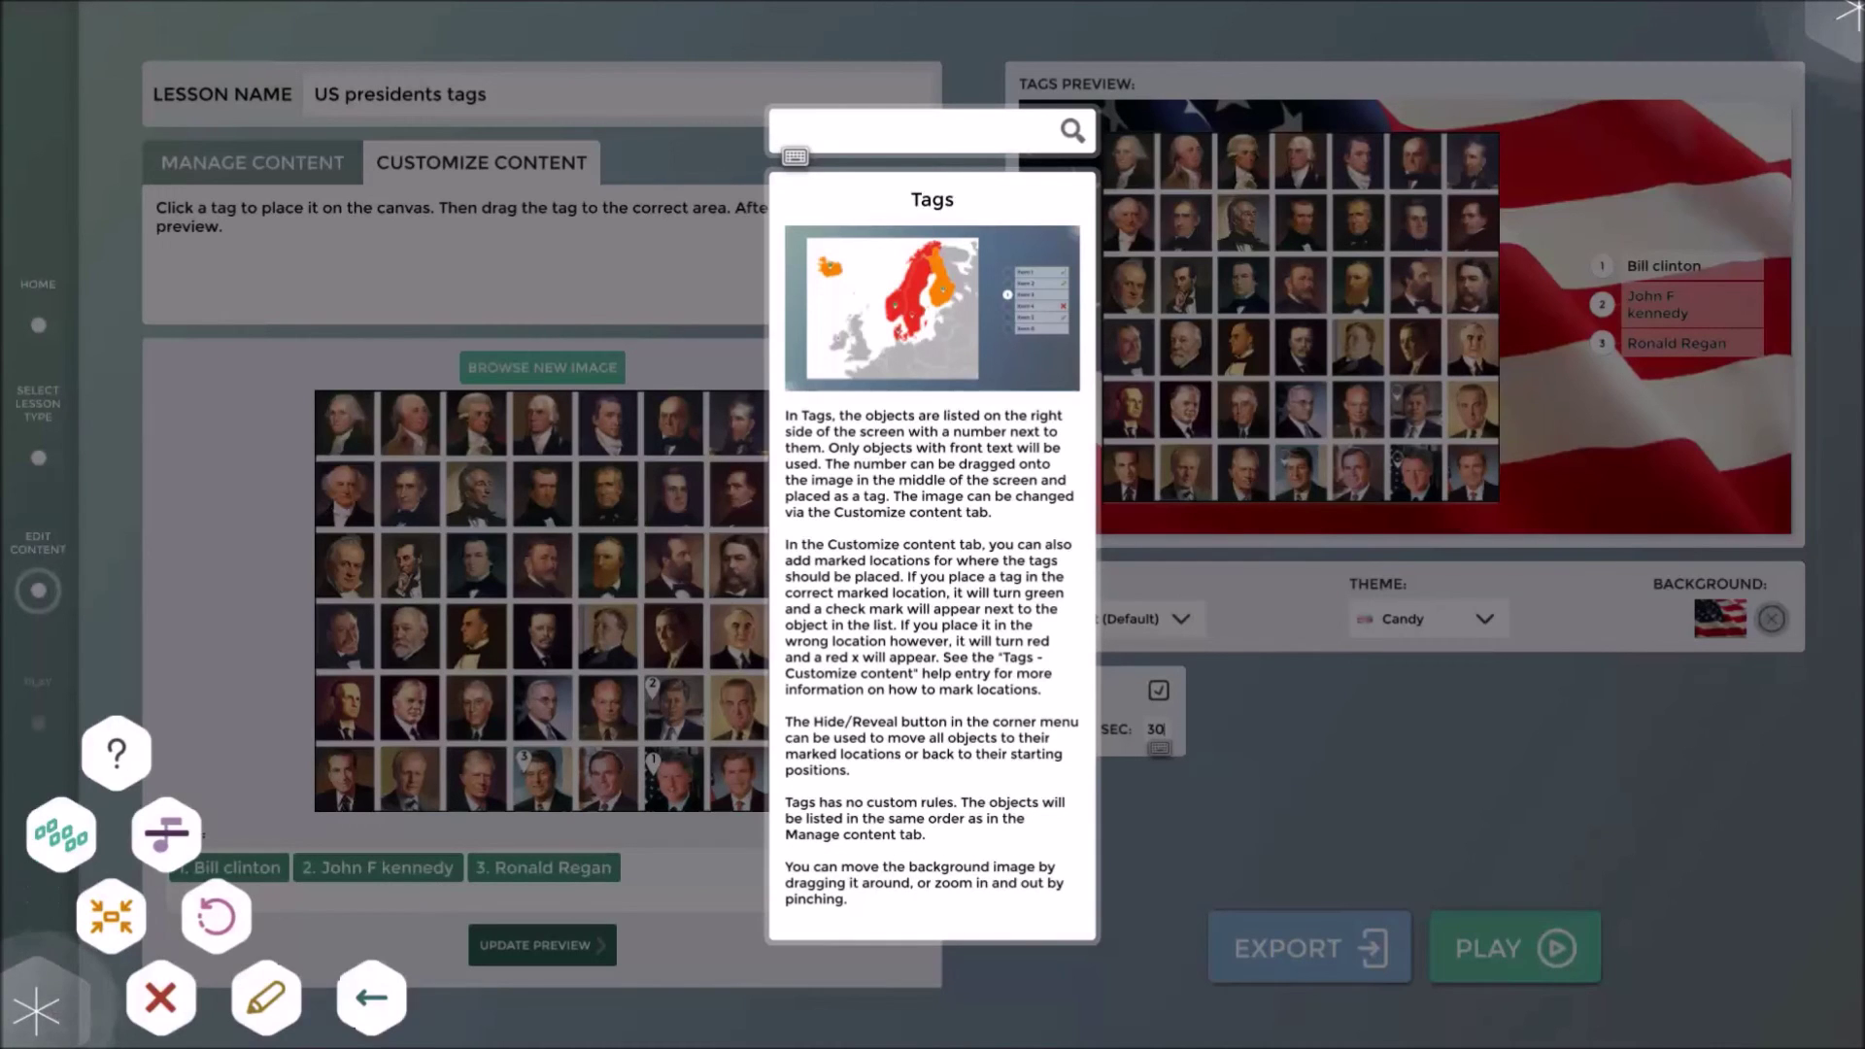